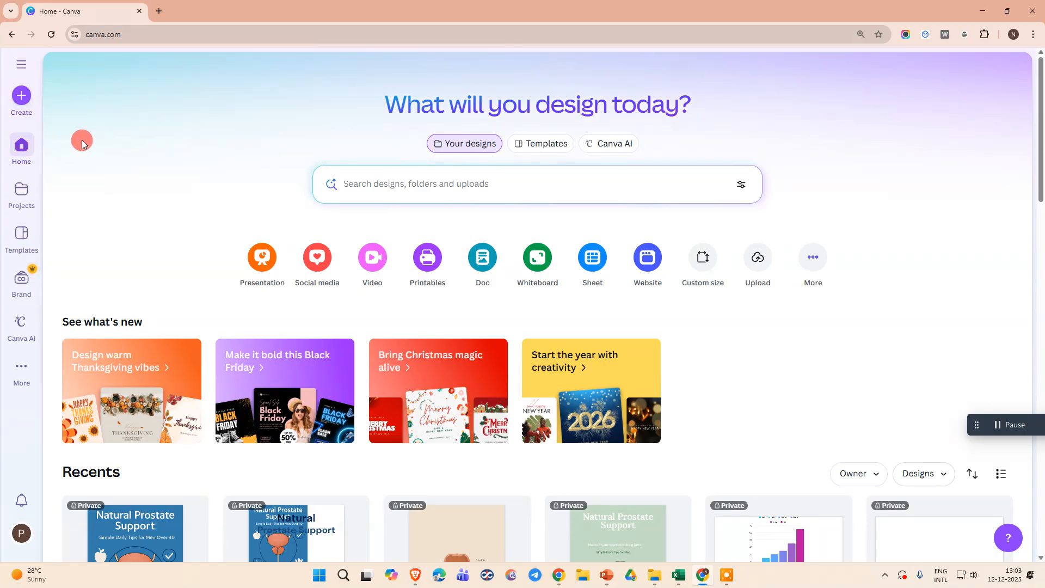
Create a new blank presentation design.
left_click(23, 101)
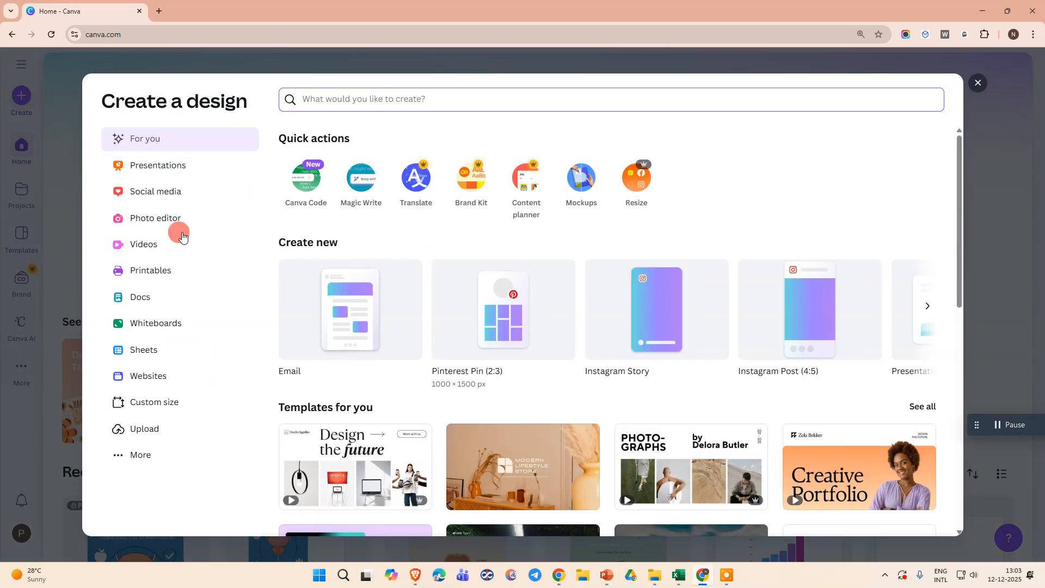
left_click(169, 168)
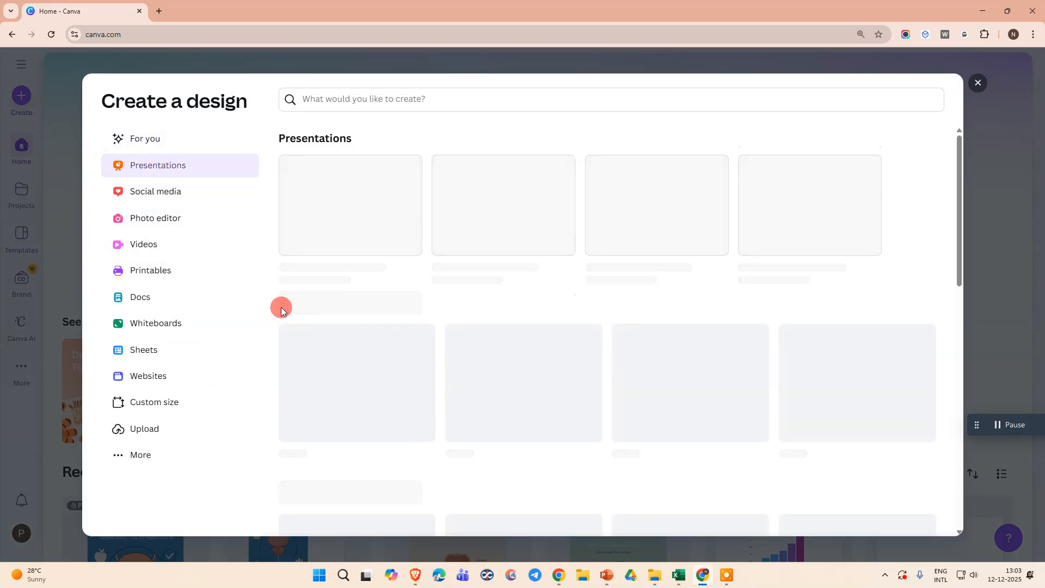
left_click(361, 207)
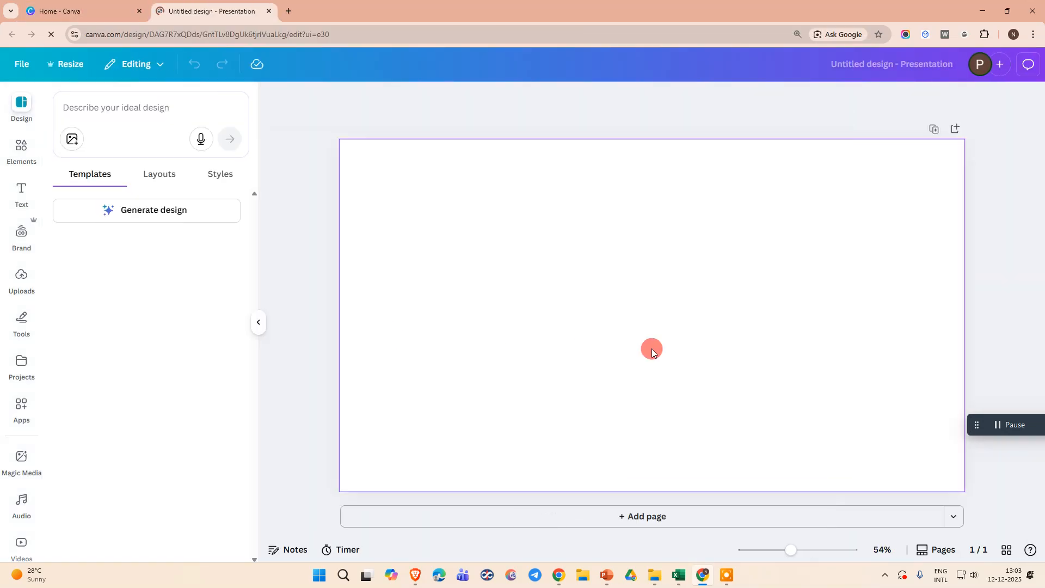
left_click(634, 233)
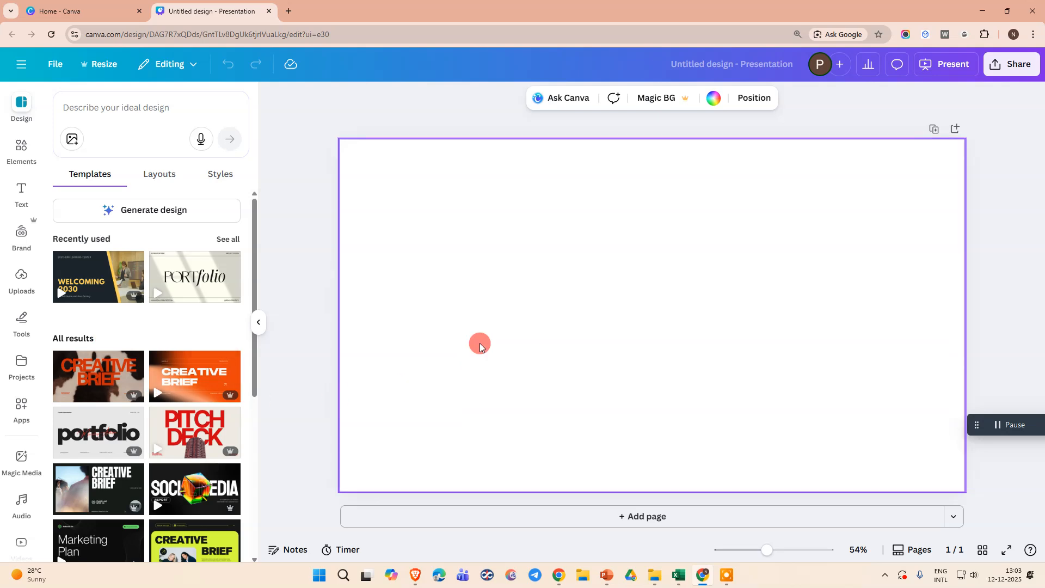
Apply the MINIMALIST cover page of the Cream Minimalist Photography Presentation template to the blank page.
left_click(20, 147)
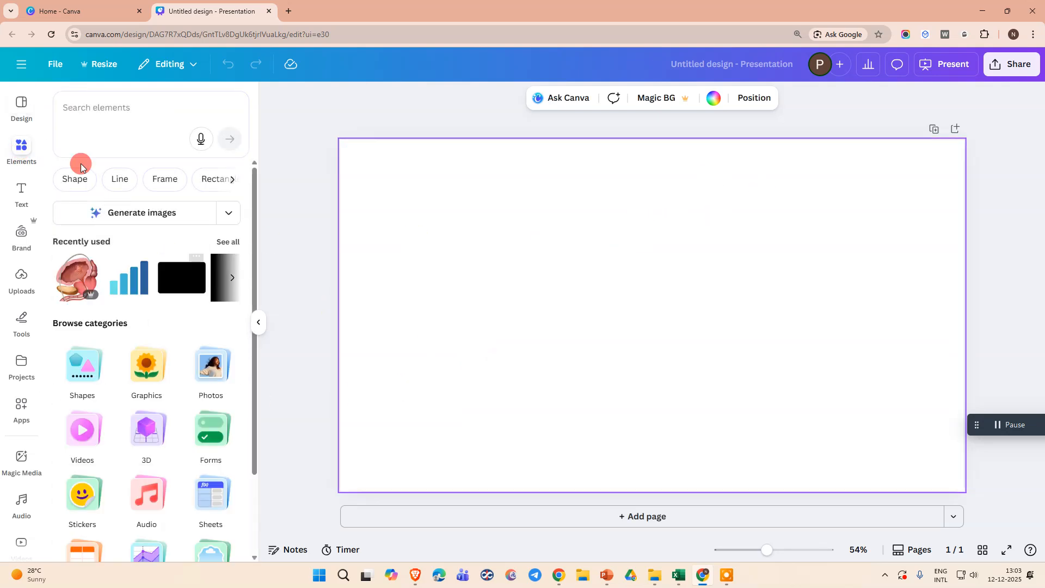
left_click(20, 107)
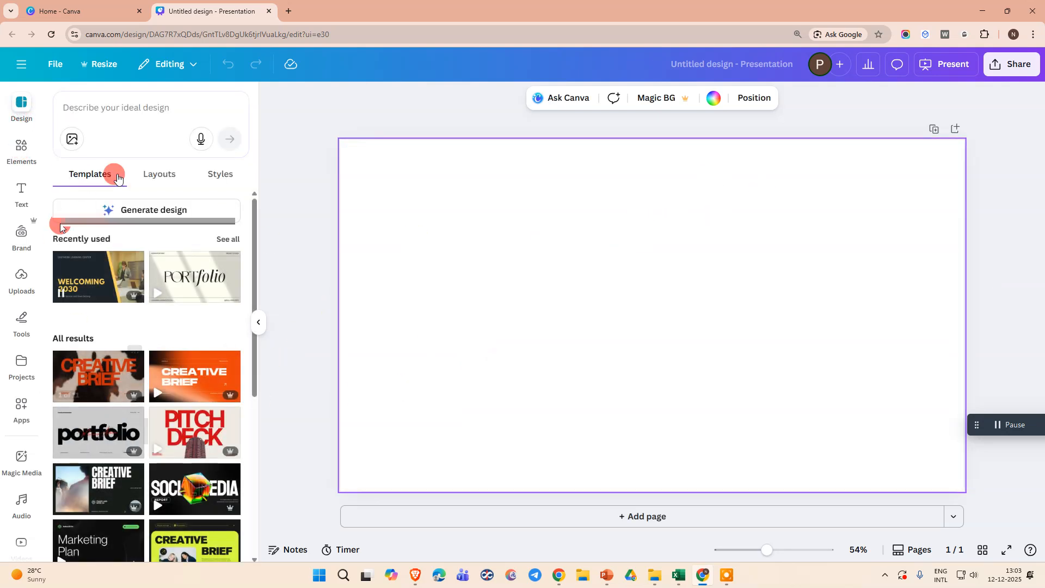
scroll(107, 278, "down", 5)
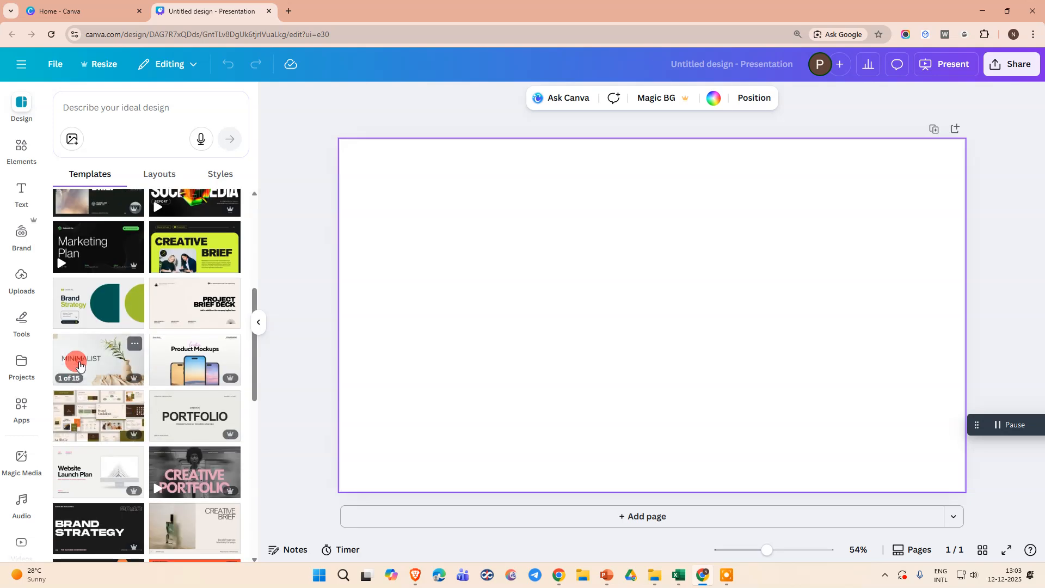
left_click(71, 358)
left_click(100, 275)
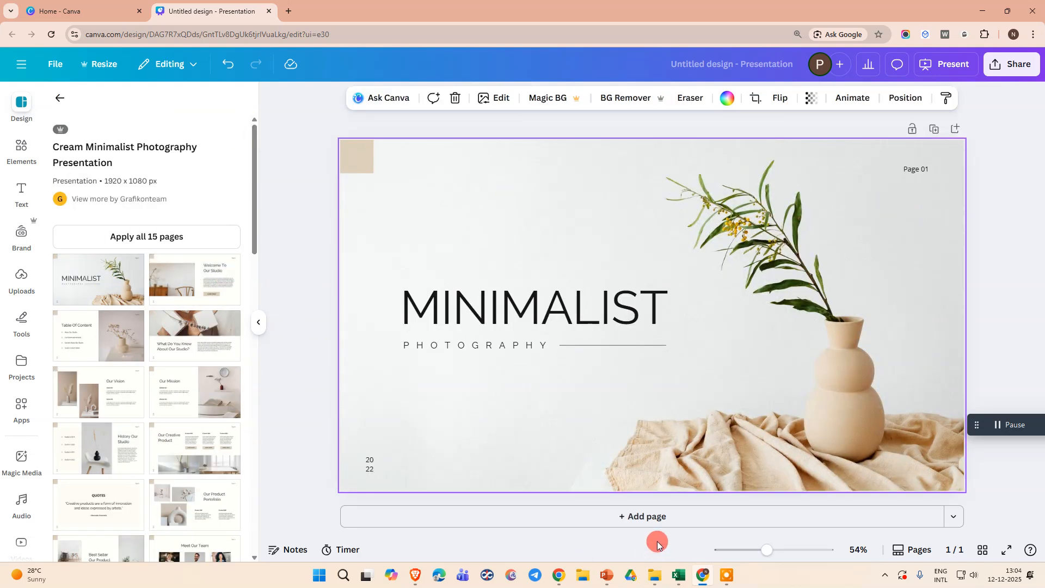
Add a second page with the template's Table Of Content layout and return to the cover page.
left_click(653, 517)
left_click(125, 340)
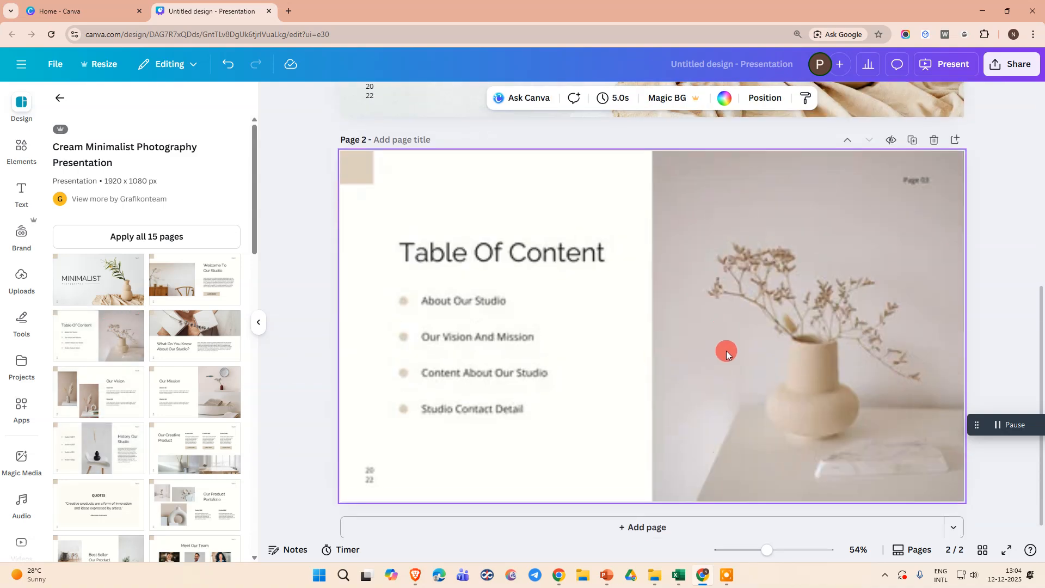
scroll(728, 360, "up", 7)
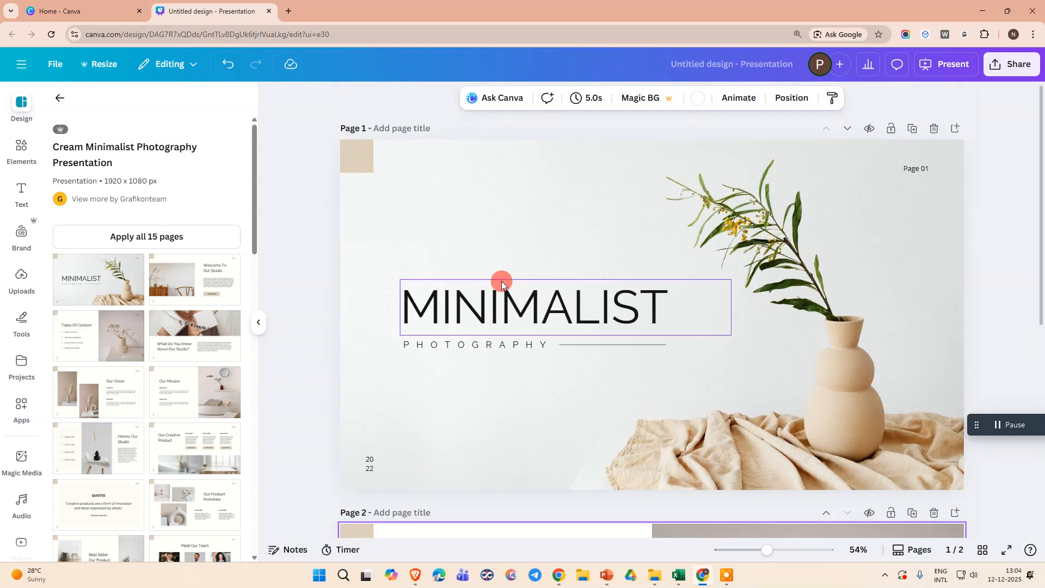
left_click(502, 283)
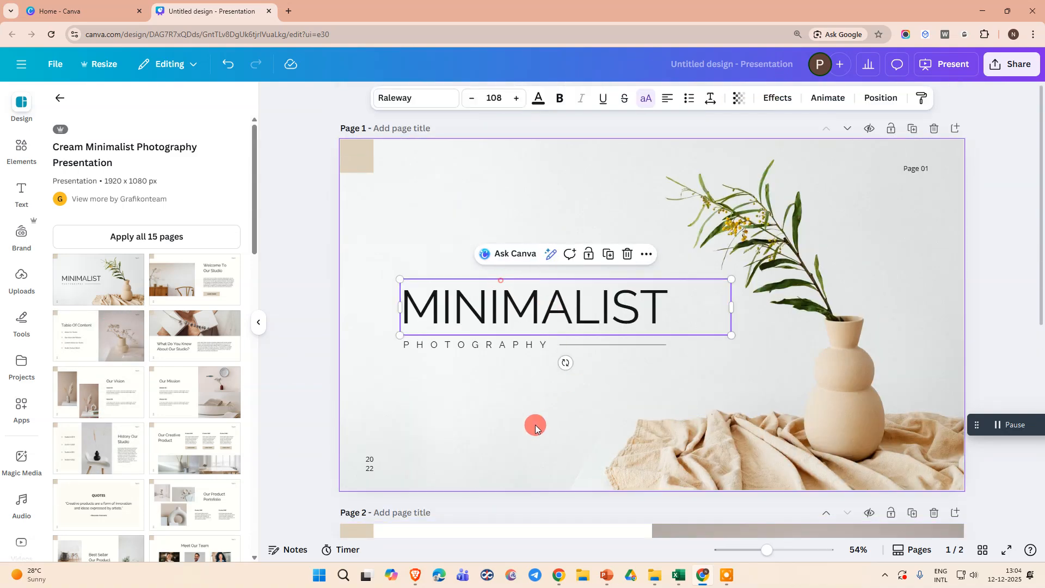
left_click(535, 426)
Search the elements library for "button" and look through all the graphics results.
left_click(16, 155)
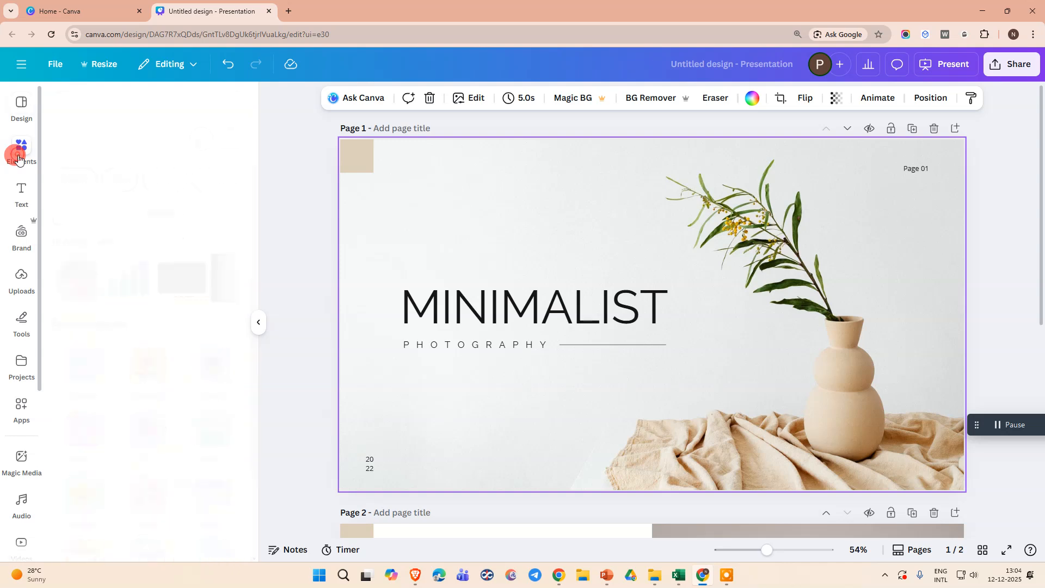
left_click(139, 112)
type("button")
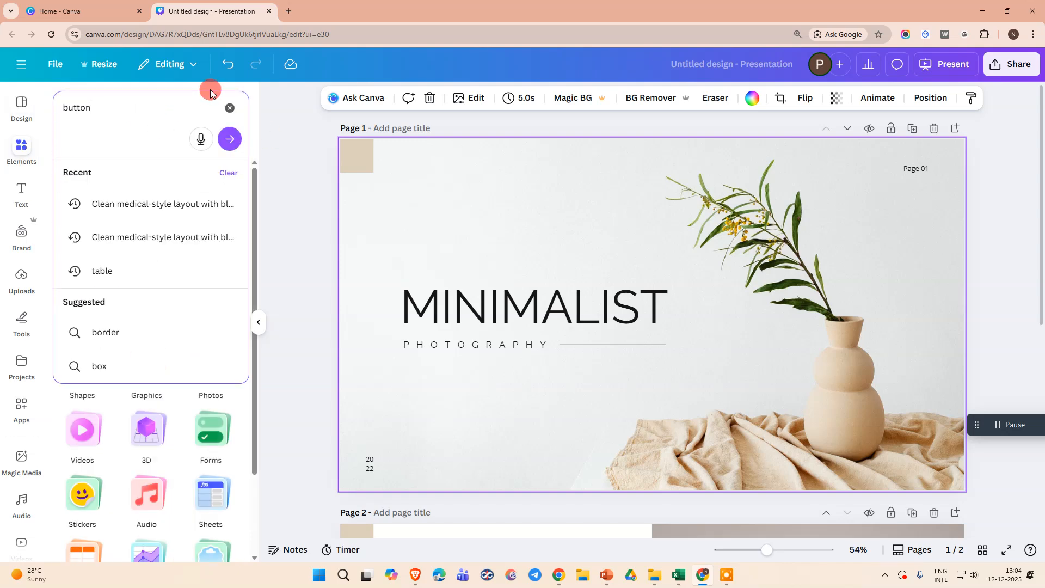
key("Return")
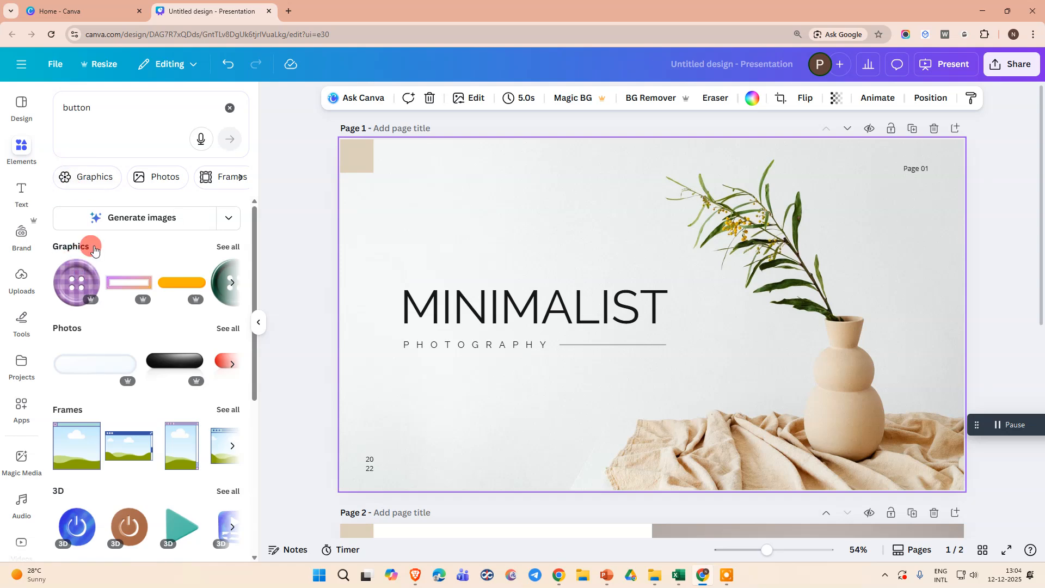
scroll(57, 339, "down", 2)
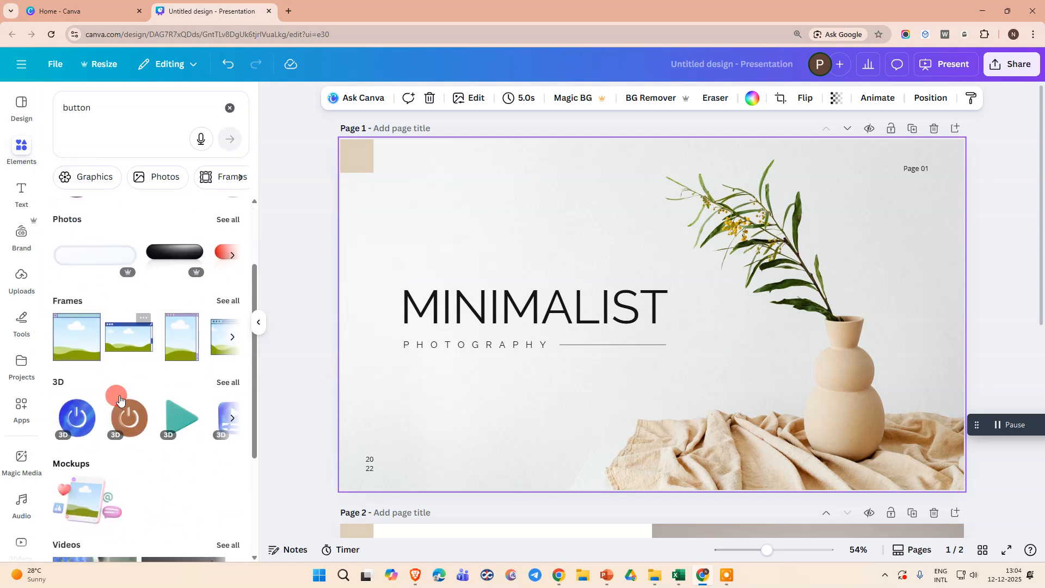
scroll(109, 381, "down", 2)
scroll(136, 339, "up", 4)
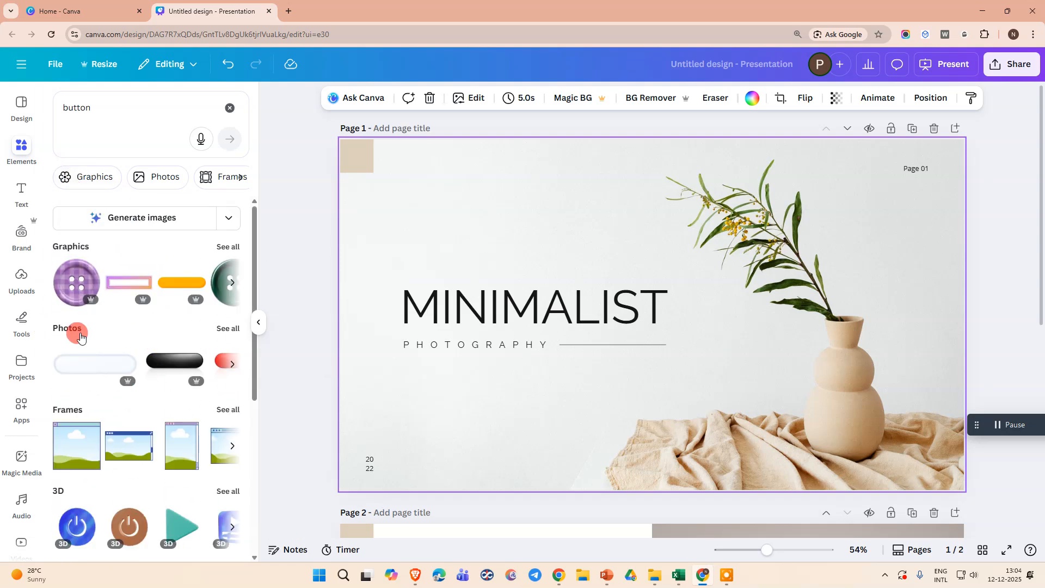
left_click(225, 246)
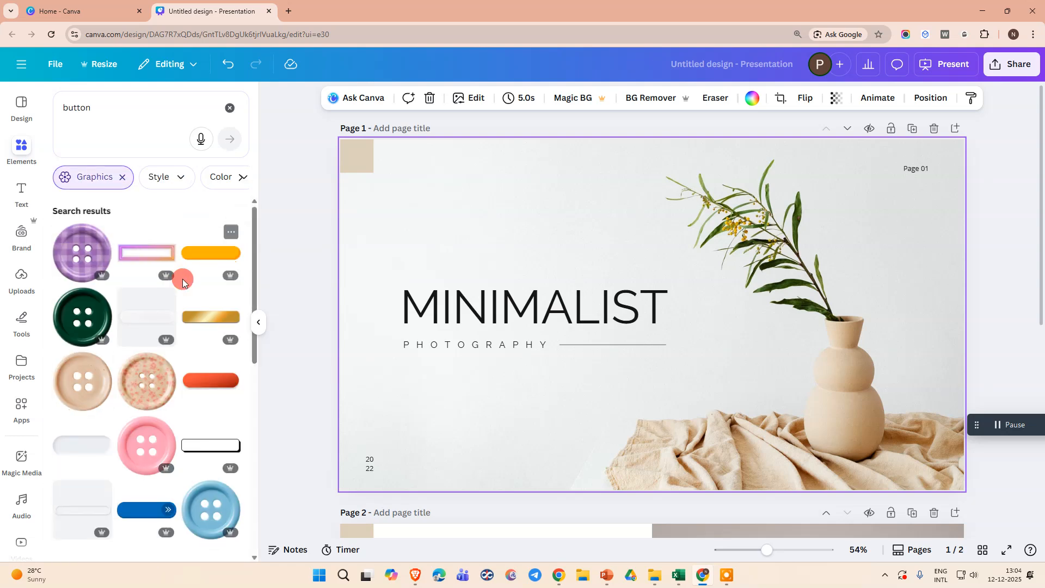
scroll(180, 294, "down", 6)
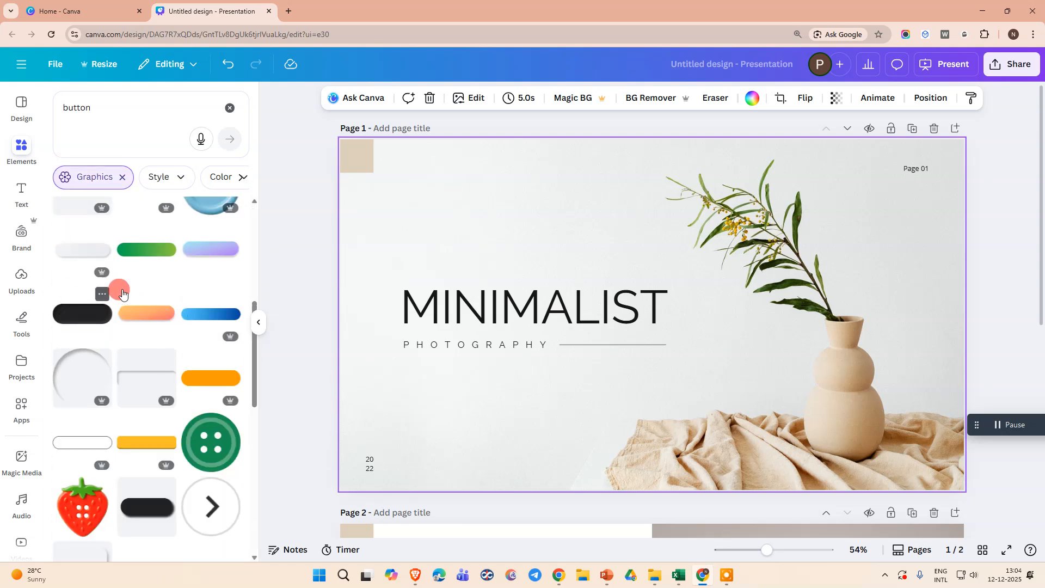
scroll(126, 327, "down", 6)
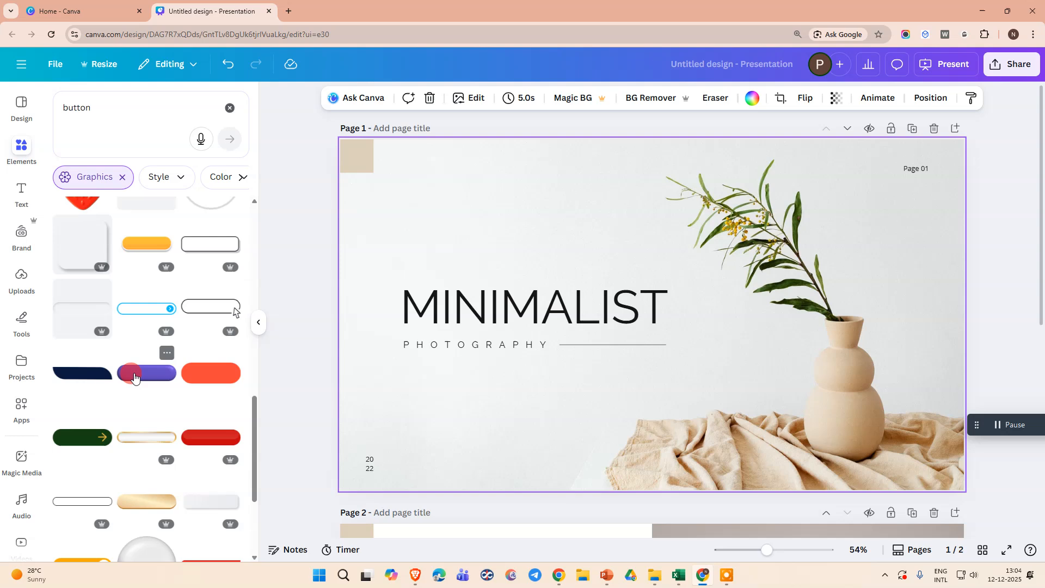
scroll(134, 375, "up", 4)
Refine the graphics search to "website button".
left_click(57, 107)
type("we")
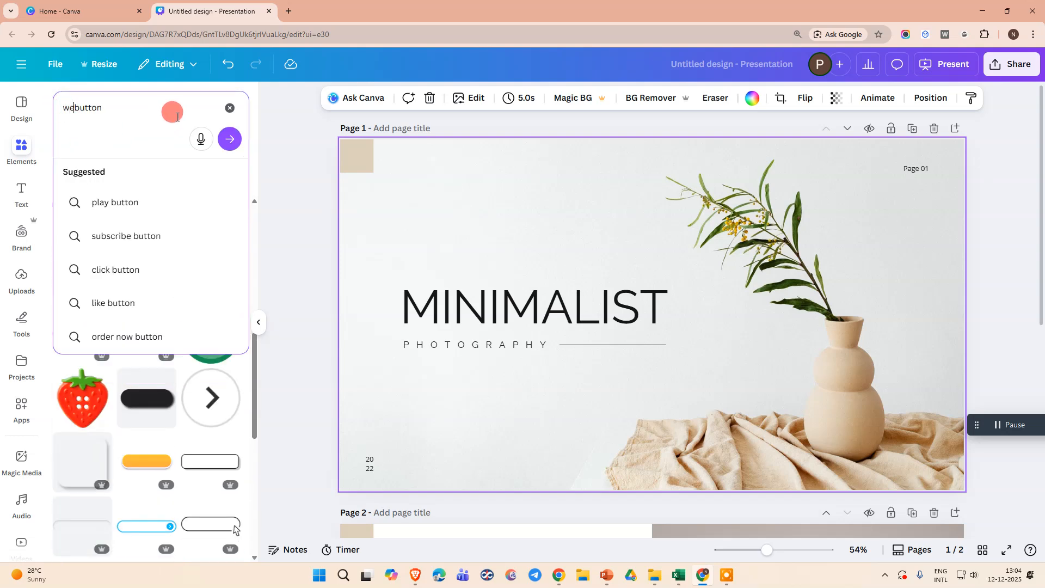
type("b")
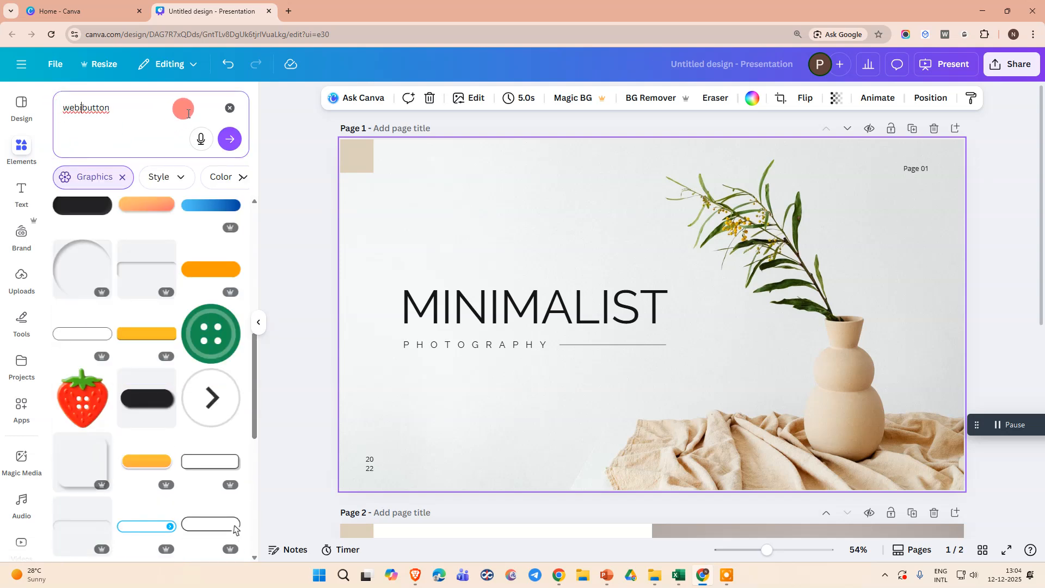
type("site")
key("Return")
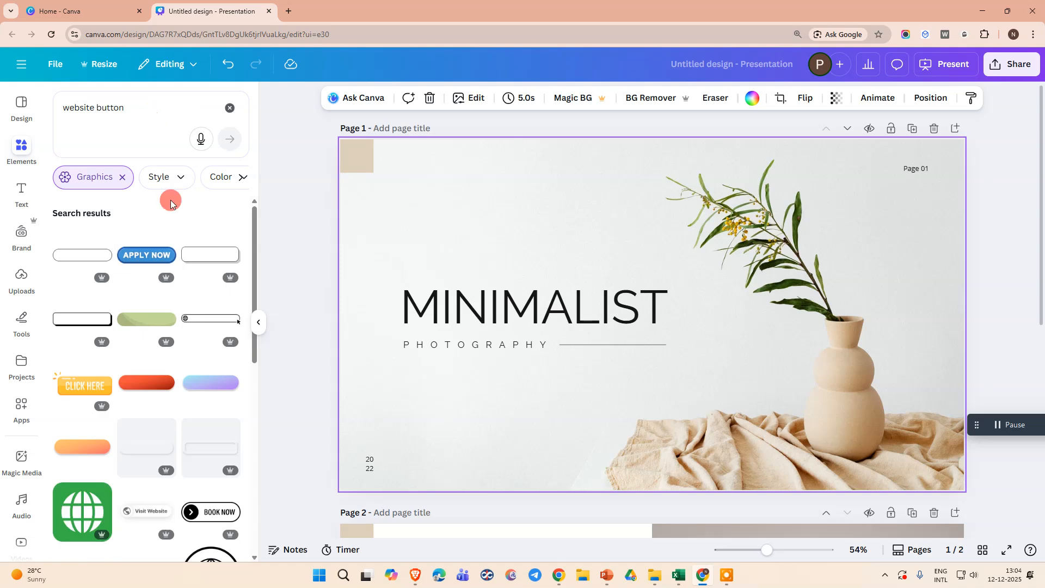
Insert the blue APPLY NOW button graphic on the cover, shrink it and place it below the PHOTOGRAPHY subtitle.
left_click(158, 254)
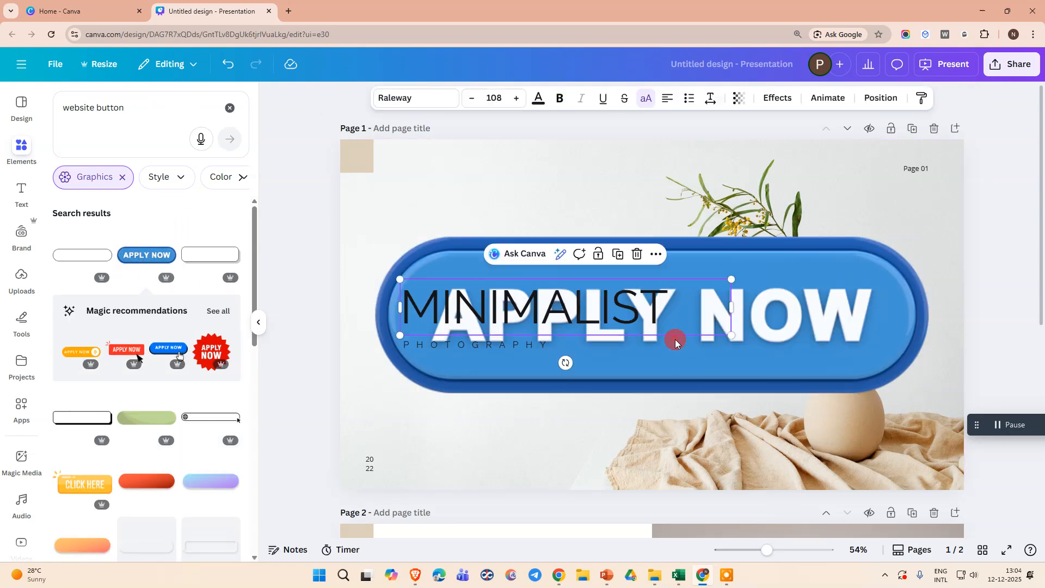
left_click_drag(772, 326, 808, 431)
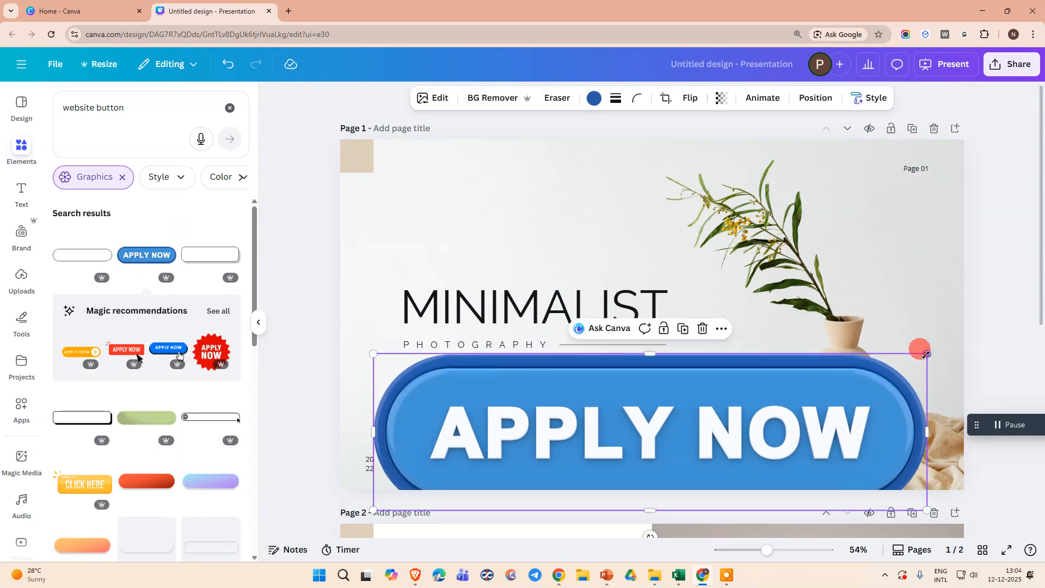
left_click_drag(920, 348, 586, 453)
left_click_drag(512, 457, 489, 415)
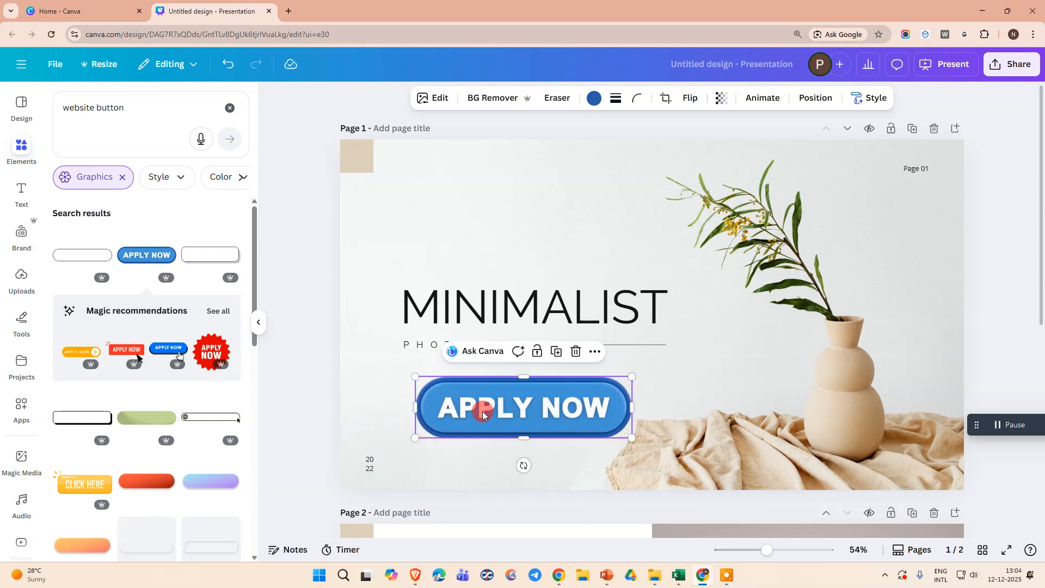
Insert the plain green rounded button graphic on the cover and delete the blue APPLY NOW button.
left_click(223, 310)
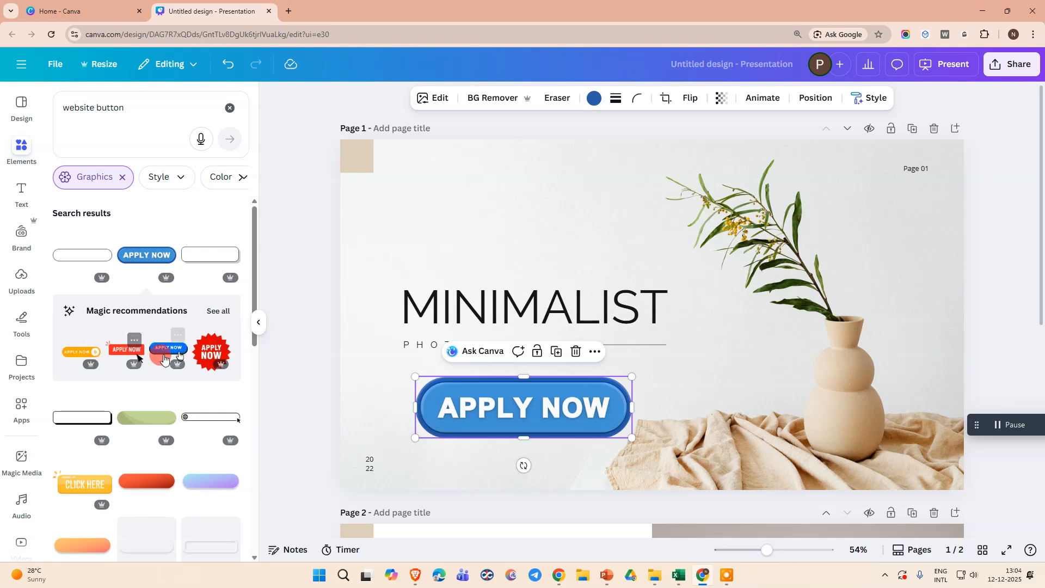
left_click(77, 360)
scroll(188, 310, "down", 2)
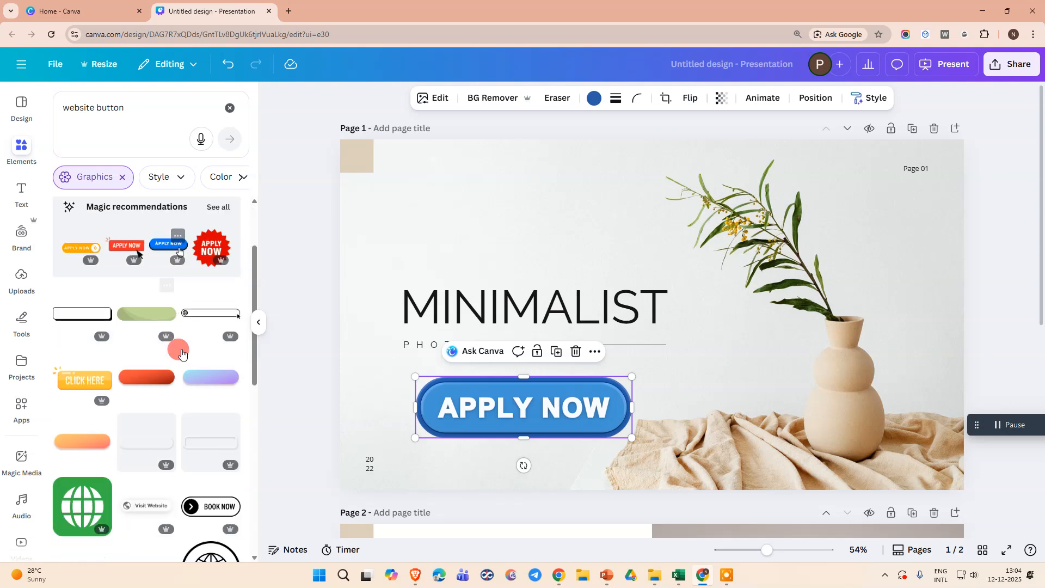
left_click(146, 310)
left_click_drag(724, 352, 744, 395)
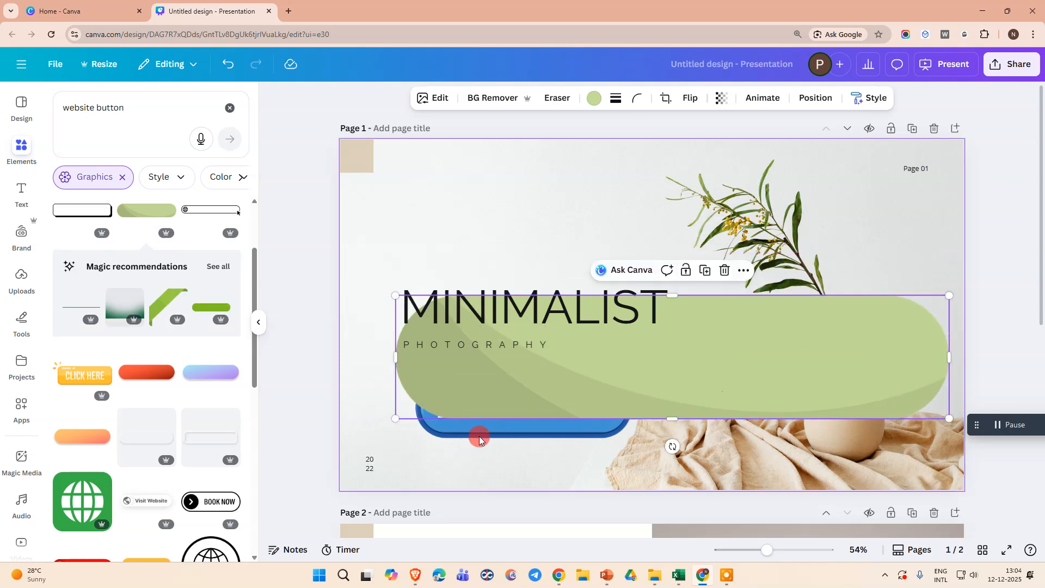
left_click(481, 435)
left_click(576, 352)
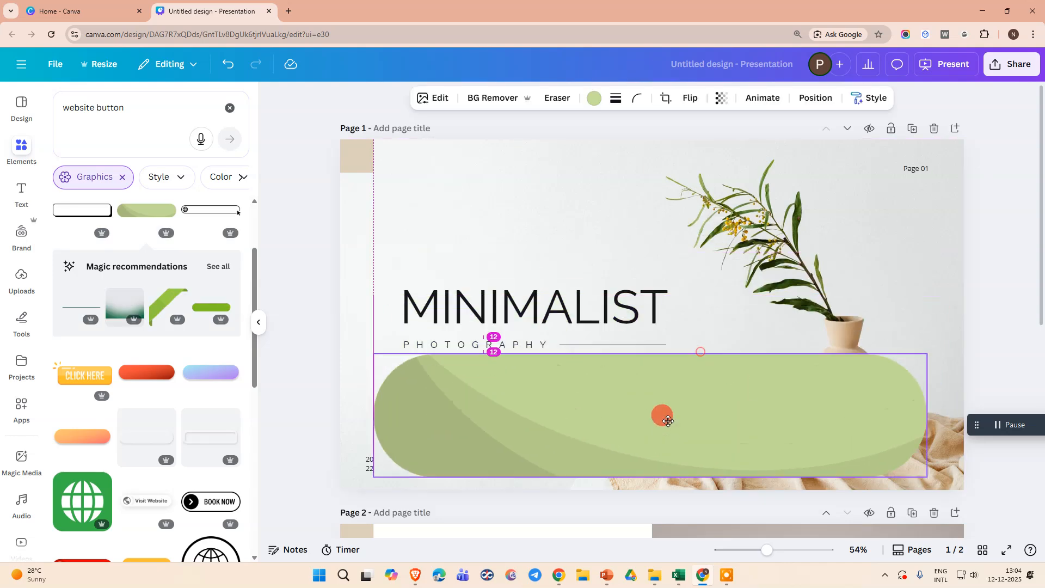
Shrink the green button to about 525 by 117 and place it below the PHOTOGRAPHY subtitle.
left_click_drag(661, 415, 651, 428)
left_click_drag(884, 376, 528, 436)
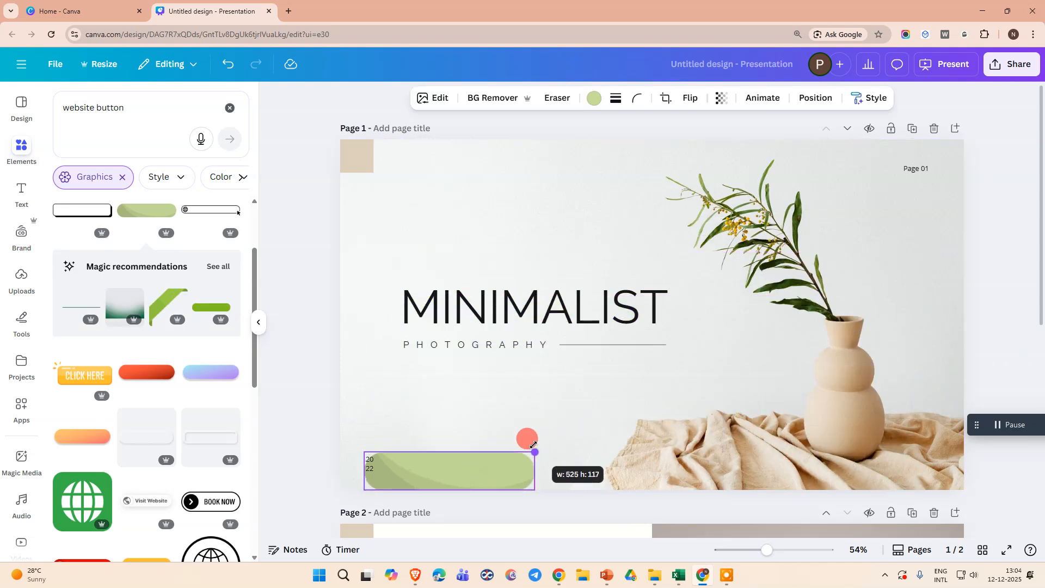
left_click_drag(467, 466, 551, 398)
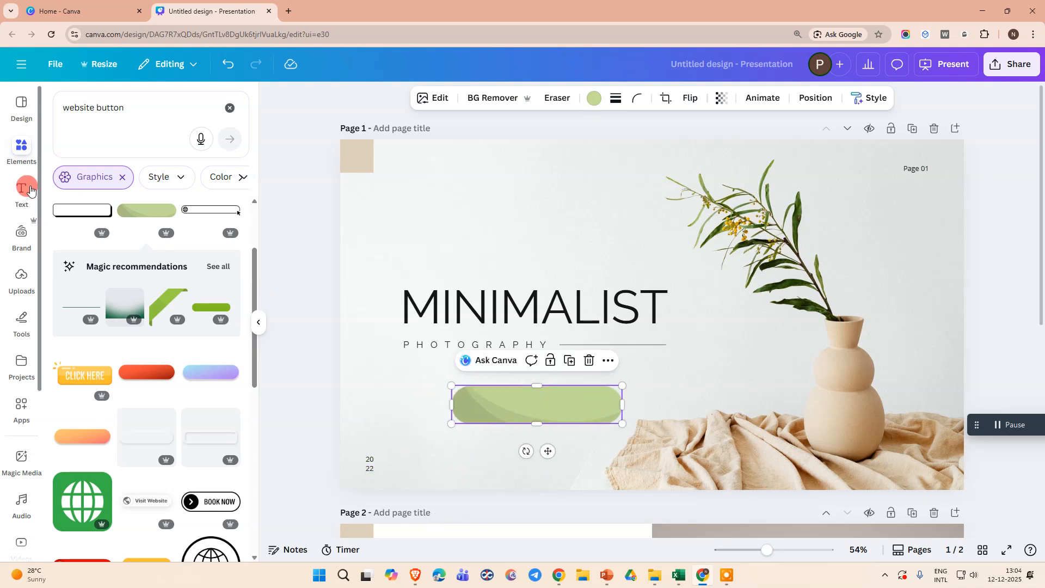
Add a heading text, scale it down to font size 31.7 and centre it on the green button.
left_click(22, 188)
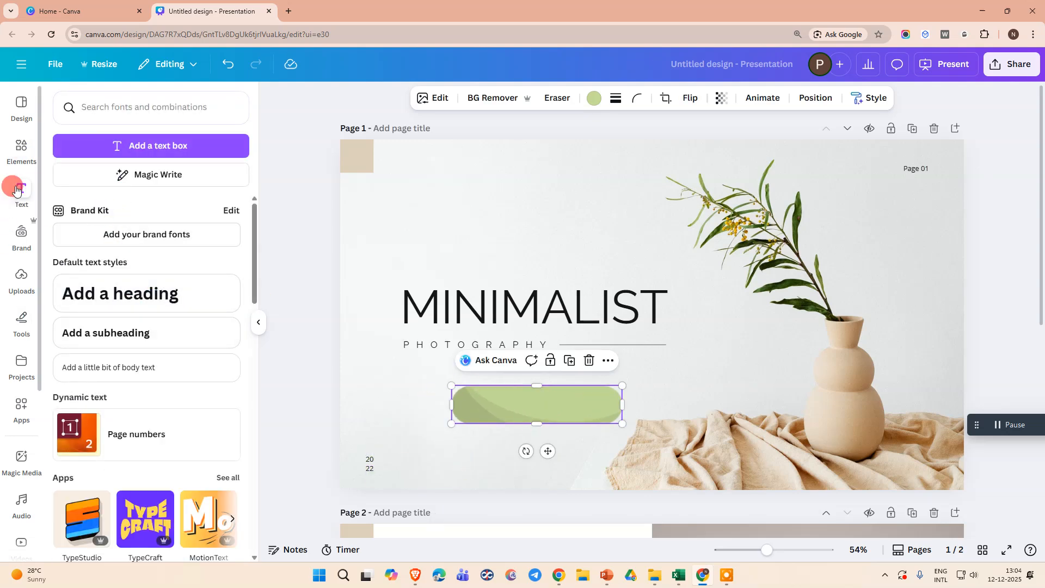
left_click(128, 295)
left_click(107, 299)
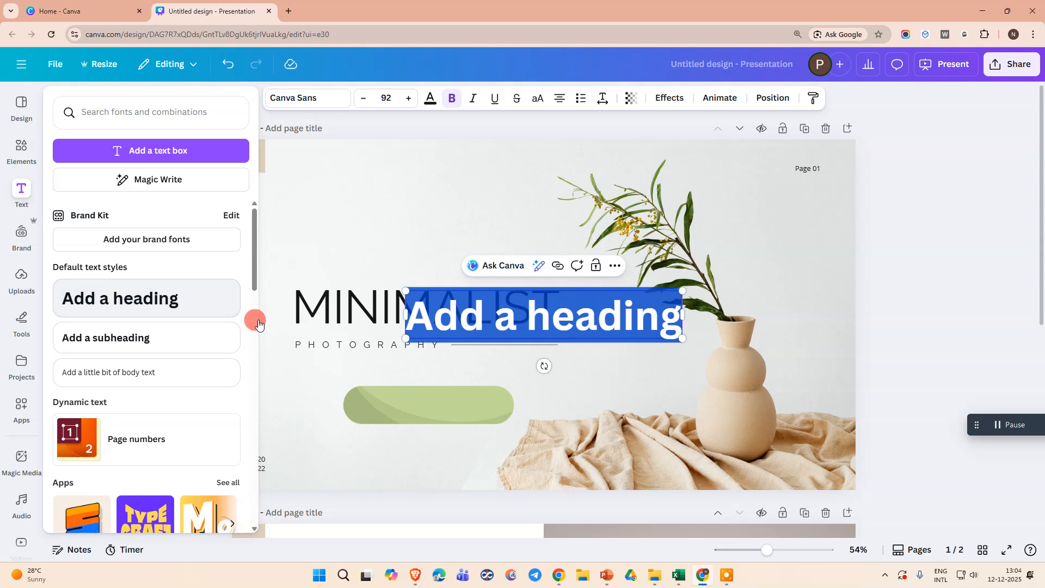
left_click(569, 380)
left_click_drag(575, 327, 497, 394)
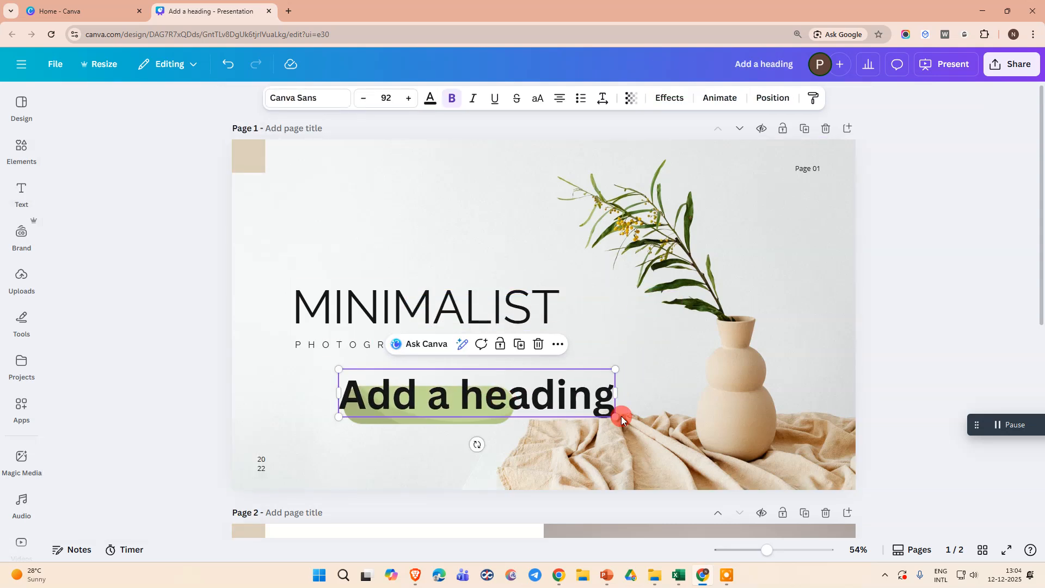
left_click_drag(616, 414, 418, 408)
left_click_drag(385, 375, 457, 398)
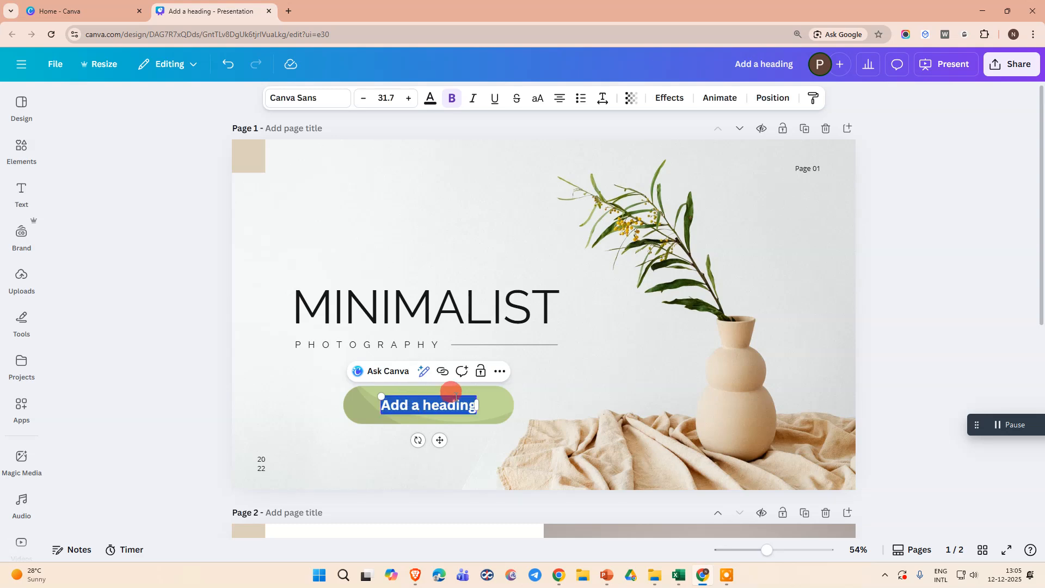
Replace the heading text on the green button with "Click Here".
type("Click")
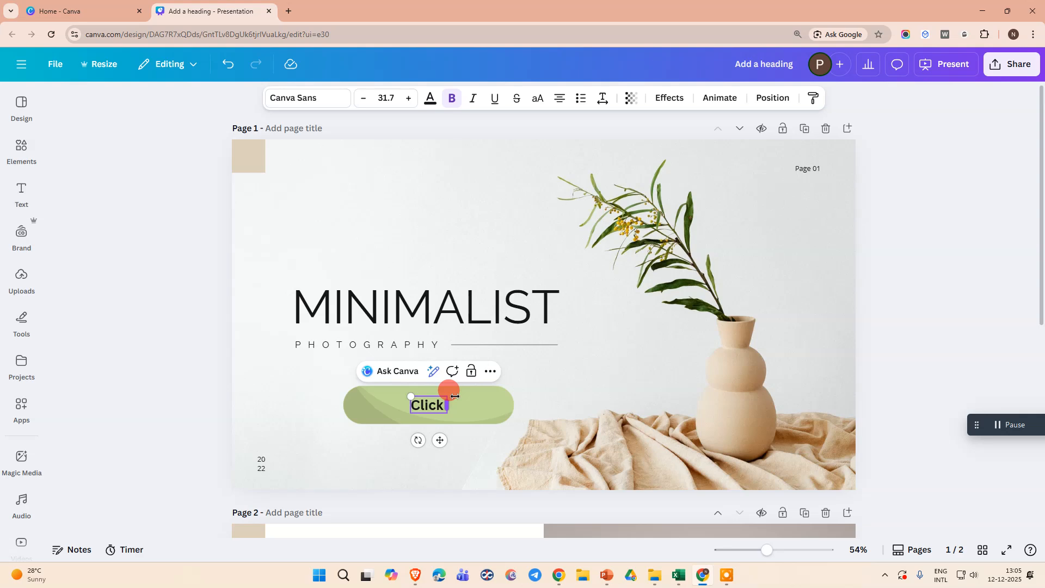
type(" Here")
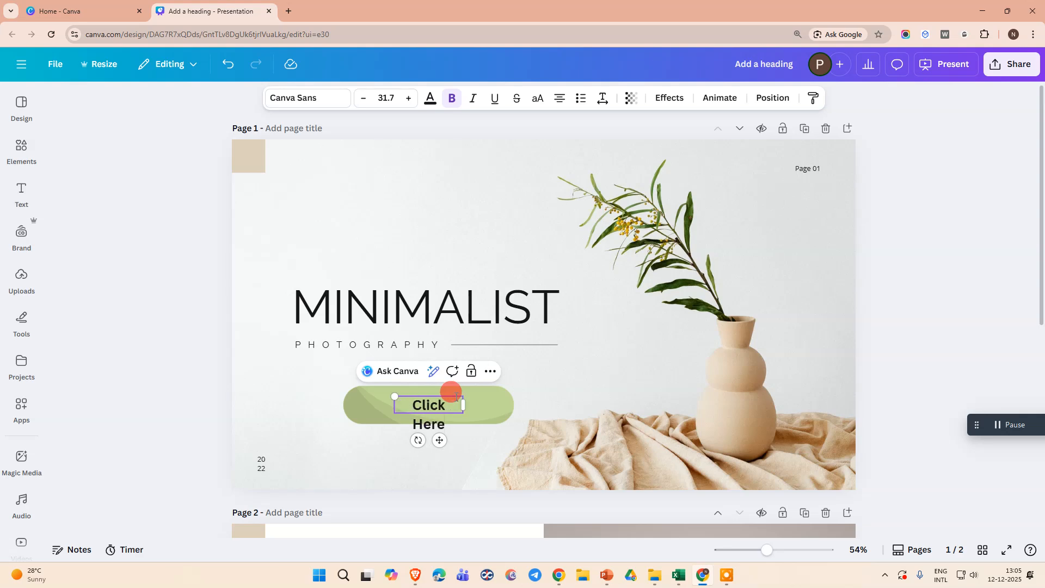
left_click(457, 467)
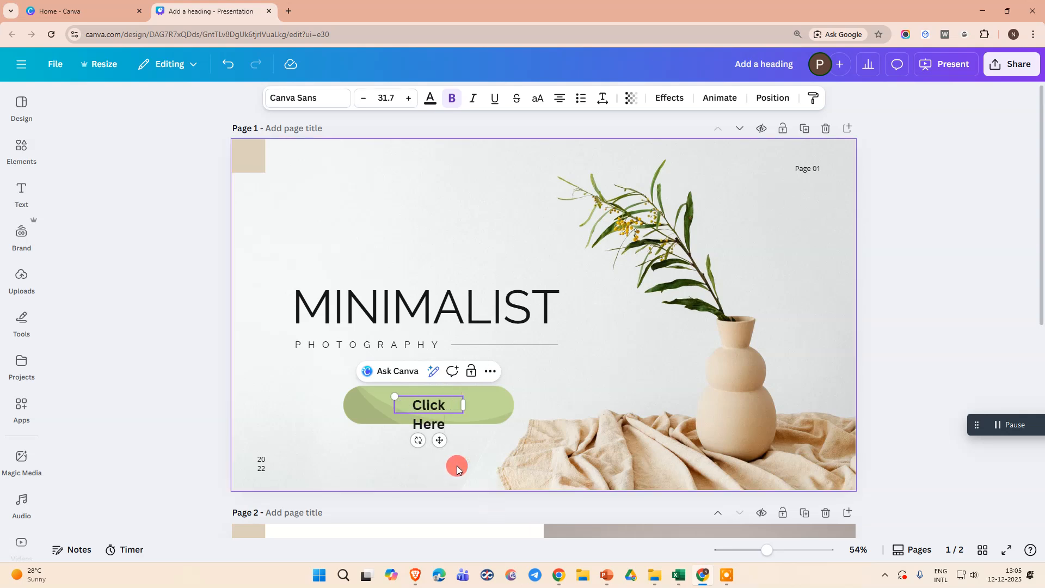
Widen the Click Here text box to fit one line, enlarge it to font size 42.7 and centre it on the green button.
left_click(448, 405)
left_click_drag(467, 406, 490, 406)
left_click_drag(397, 403, 354, 392)
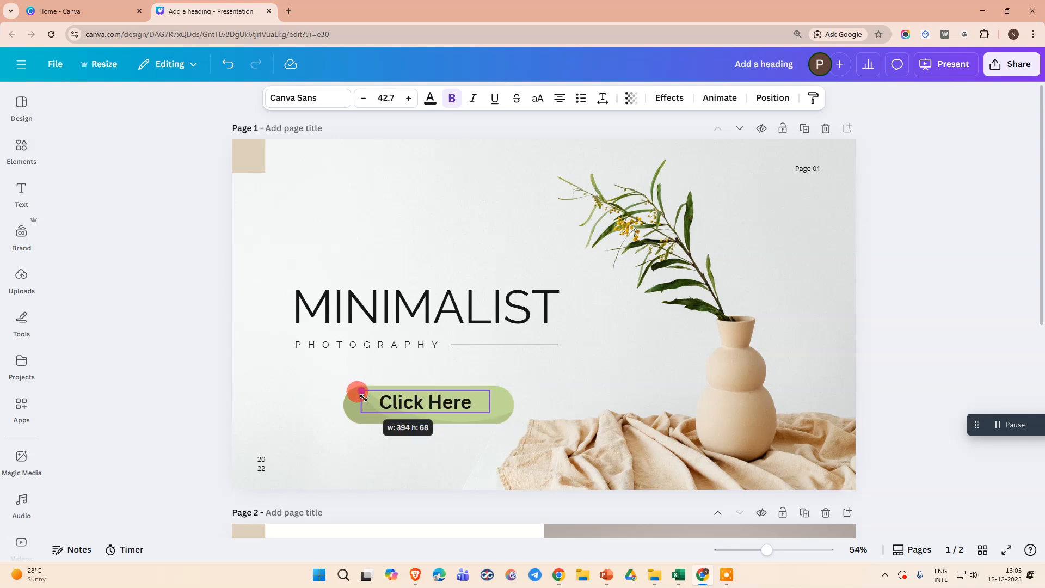
left_click_drag(426, 409, 429, 411)
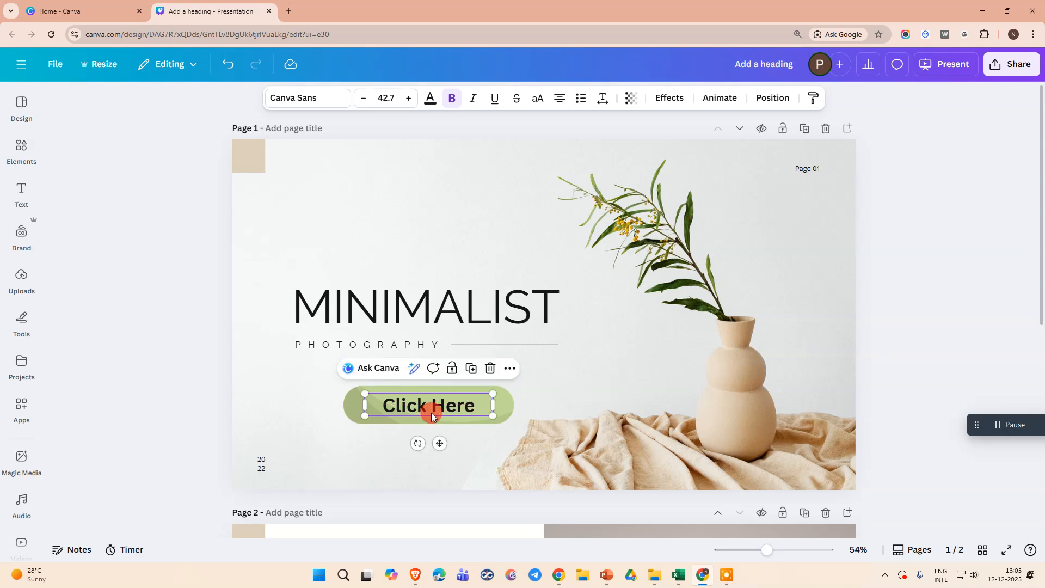
left_click(317, 413)
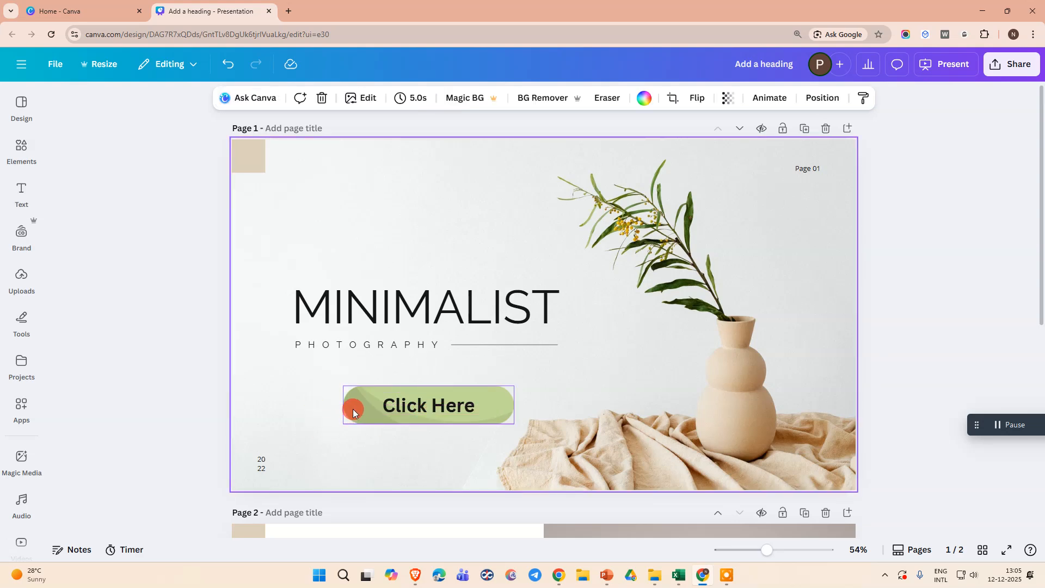
Group the Click Here text with the green button graphic.
left_click(353, 409)
left_click(409, 409, "ctrl")
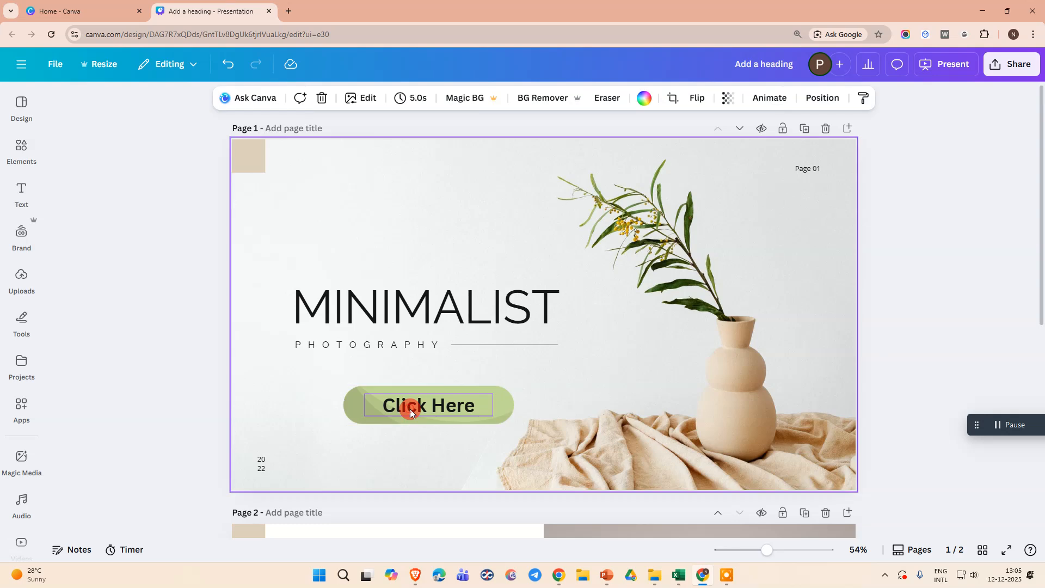
left_click(355, 413)
left_click(397, 408, "shift")
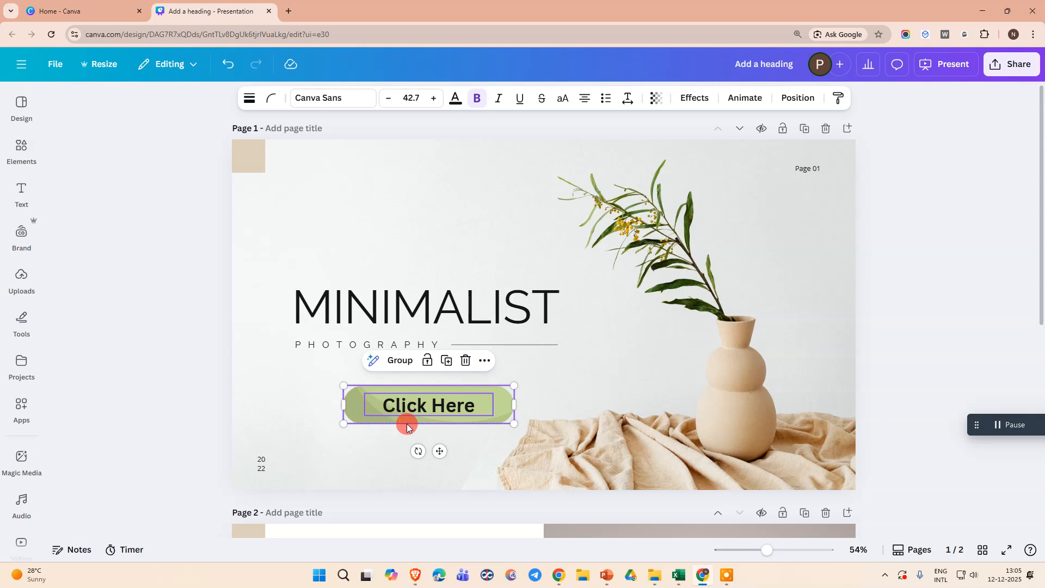
left_click(351, 449)
left_click_drag(320, 392, 410, 425)
left_click(397, 363)
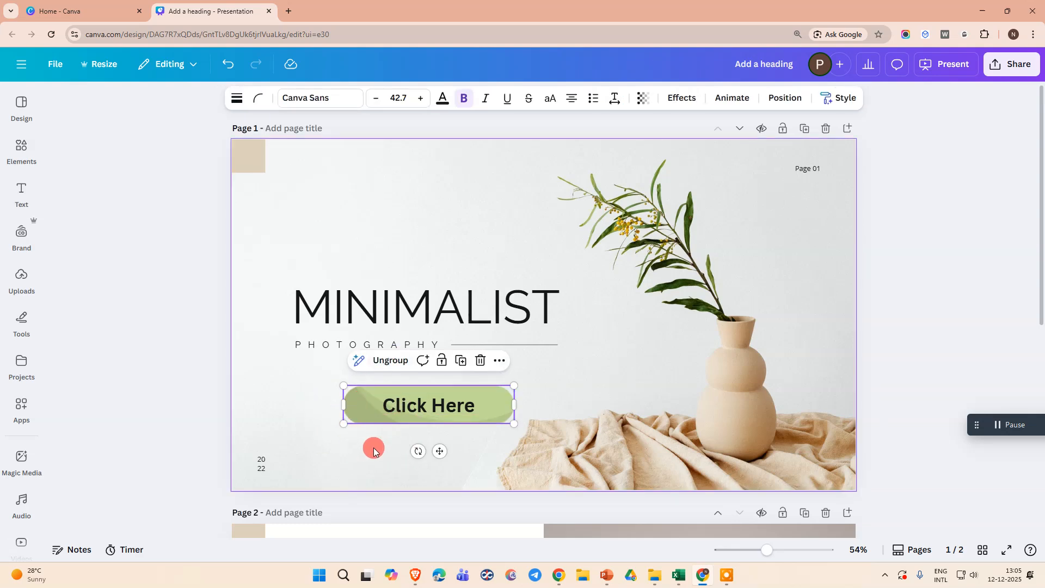
left_click(374, 446)
Align the grouped button with the left edge of the PHOTOGRAPHY subtitle and enlarge it until its label reaches font size 48.6.
left_click_drag(423, 412, 376, 410)
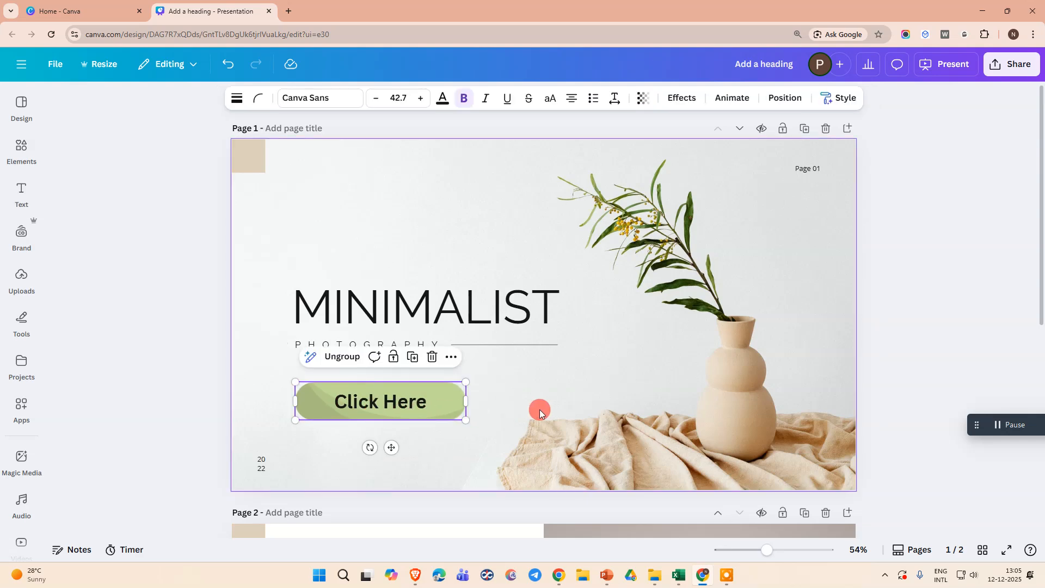
left_click_drag(462, 381, 489, 379)
left_click(349, 463)
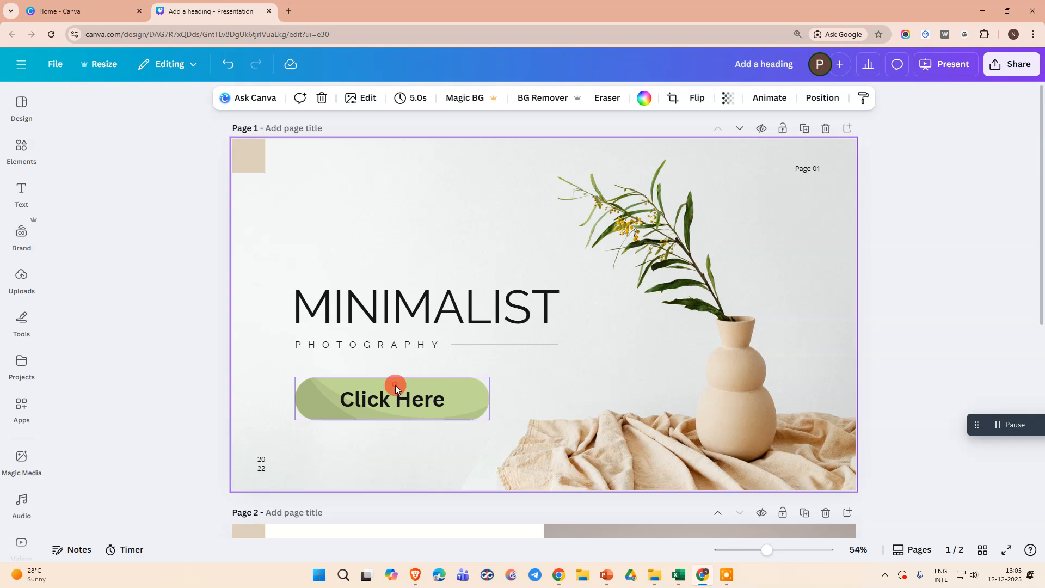
Ungroup the Click Here text and the green button graphic.
left_click(395, 388)
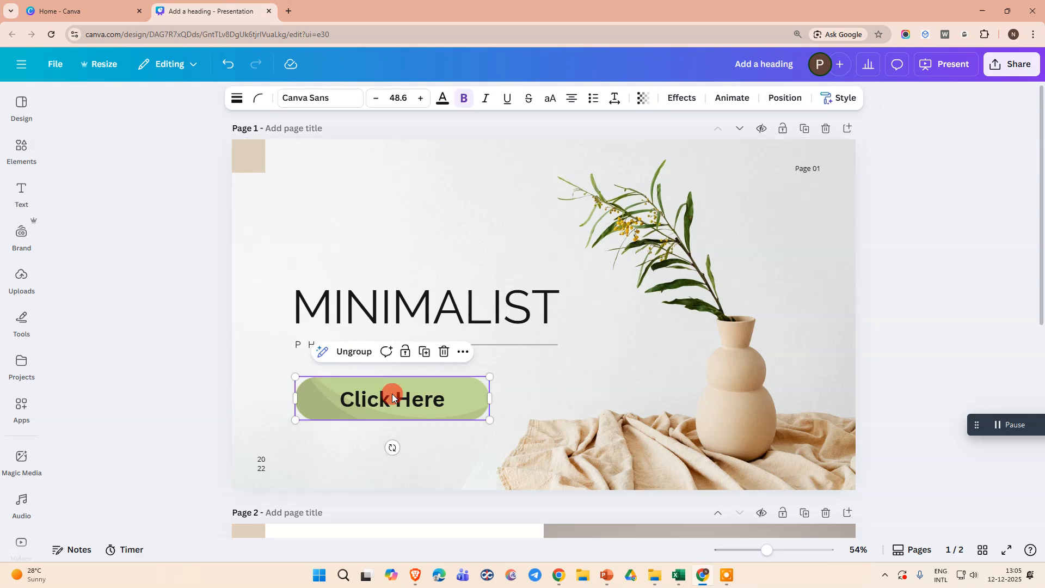
left_click(463, 351)
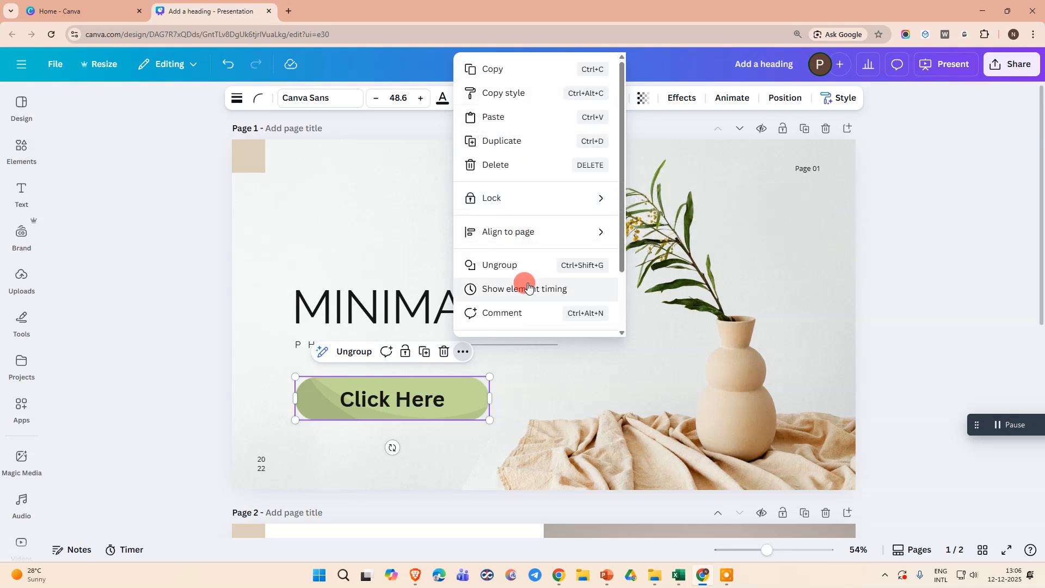
left_click(342, 414)
left_click(346, 399)
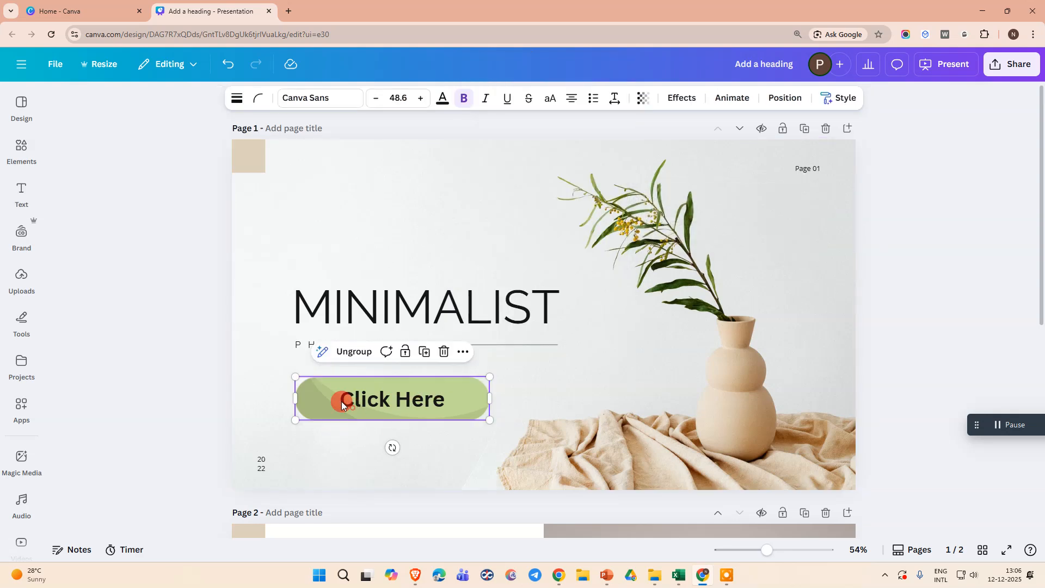
left_click(351, 351)
Add a link to youtube.com to the Click Here text.
left_click(386, 402)
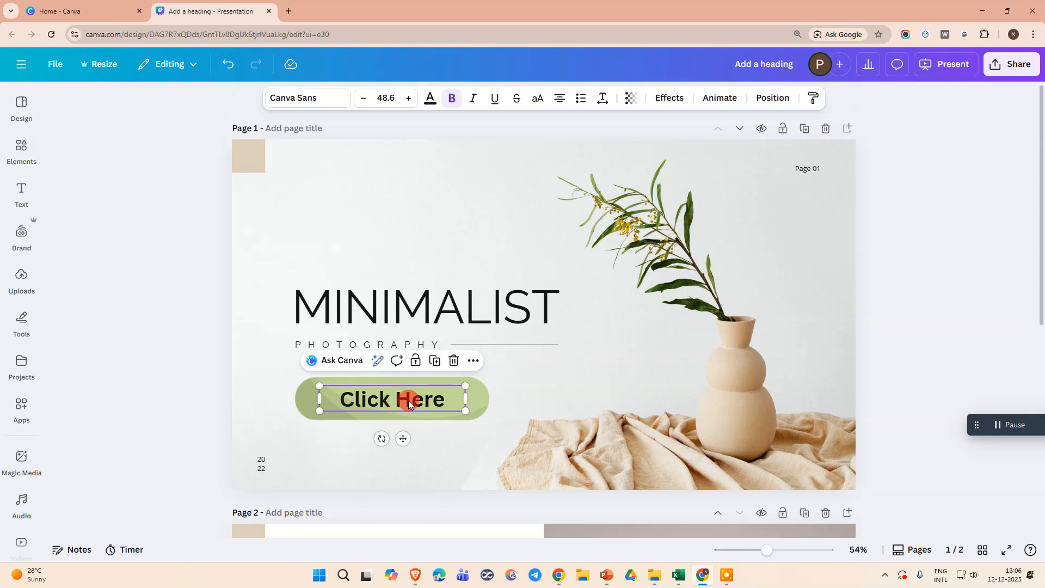
left_click(474, 360)
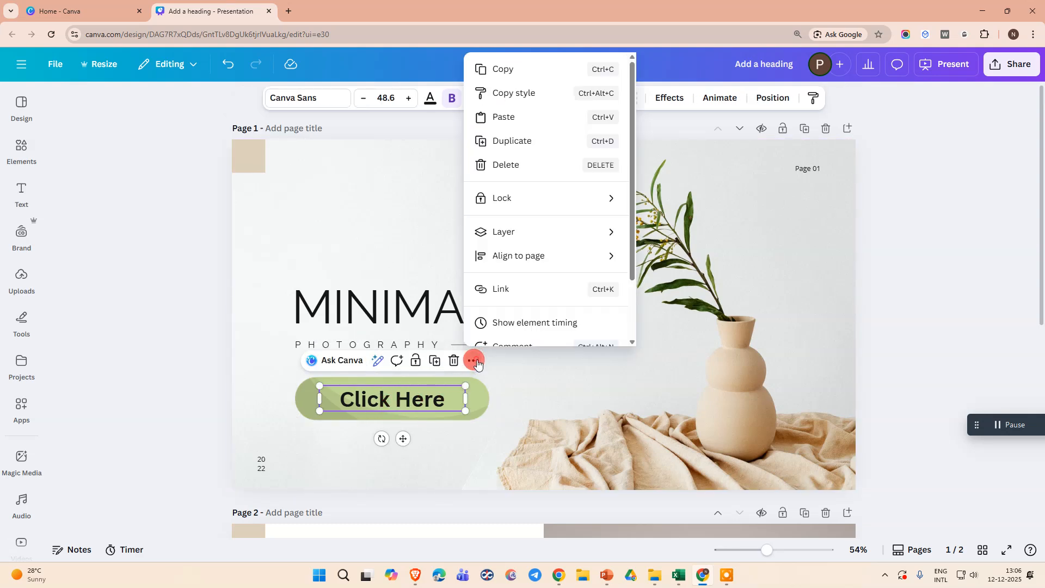
left_click(514, 290)
left_click(541, 245)
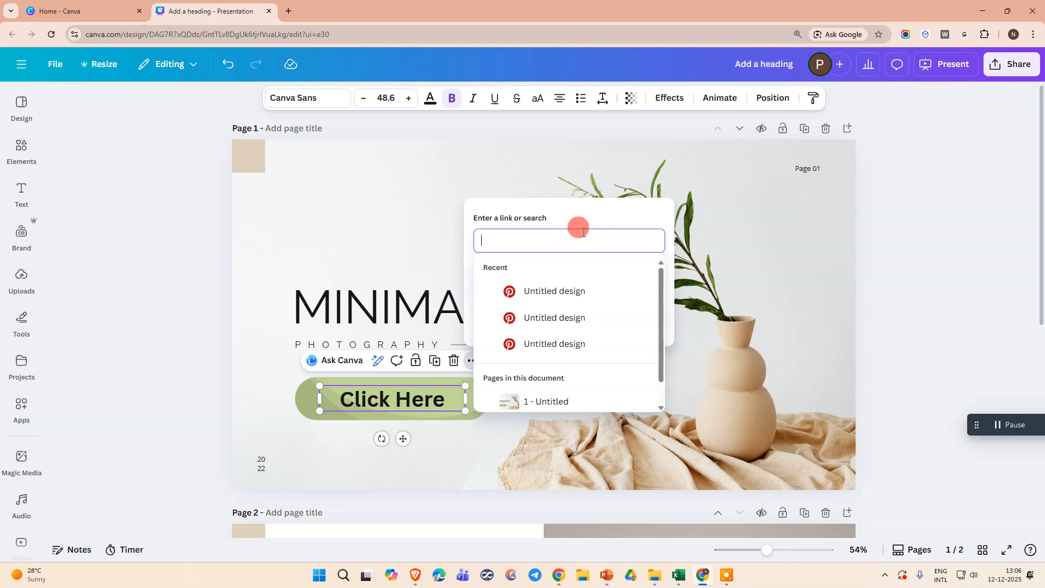
type("you")
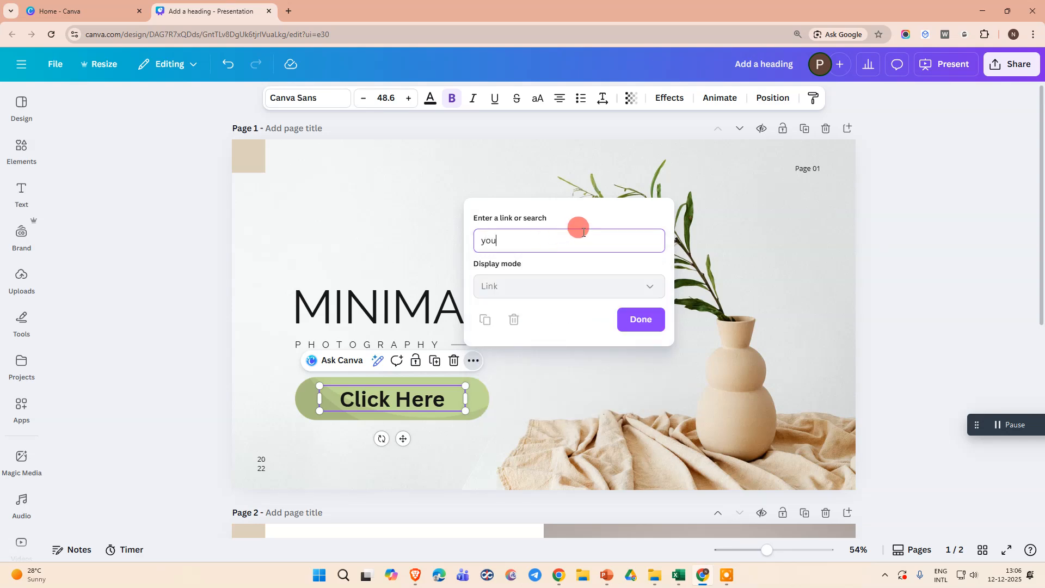
type("tube.com")
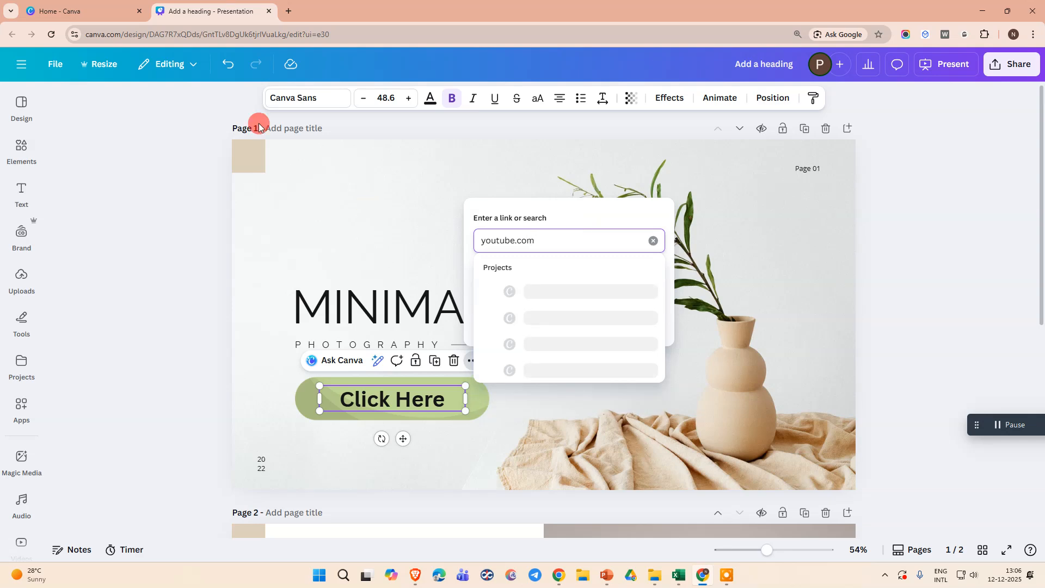
key("Return")
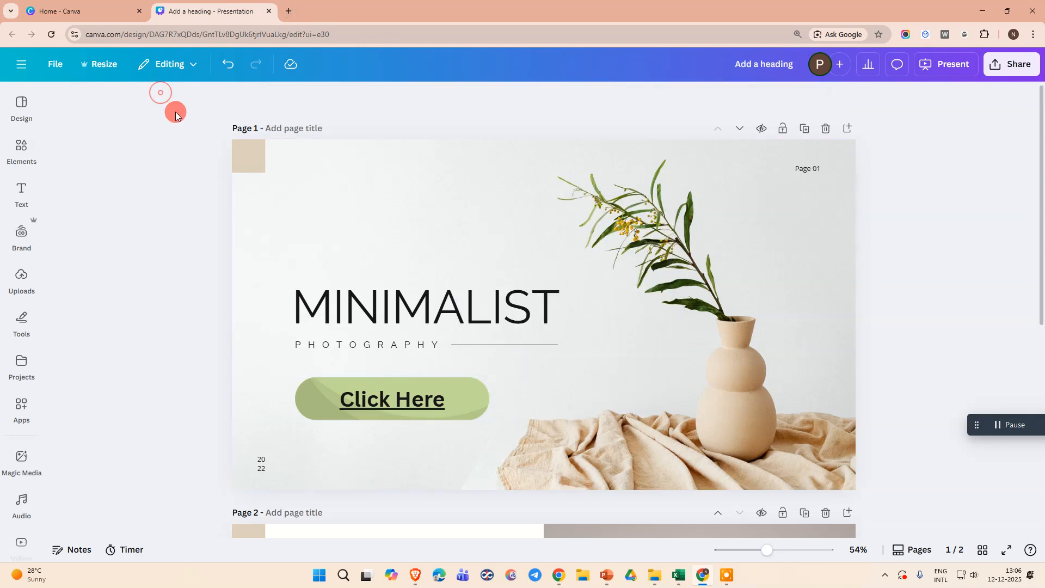
Open youtube.com in a new browser tab.
left_click(290, 11)
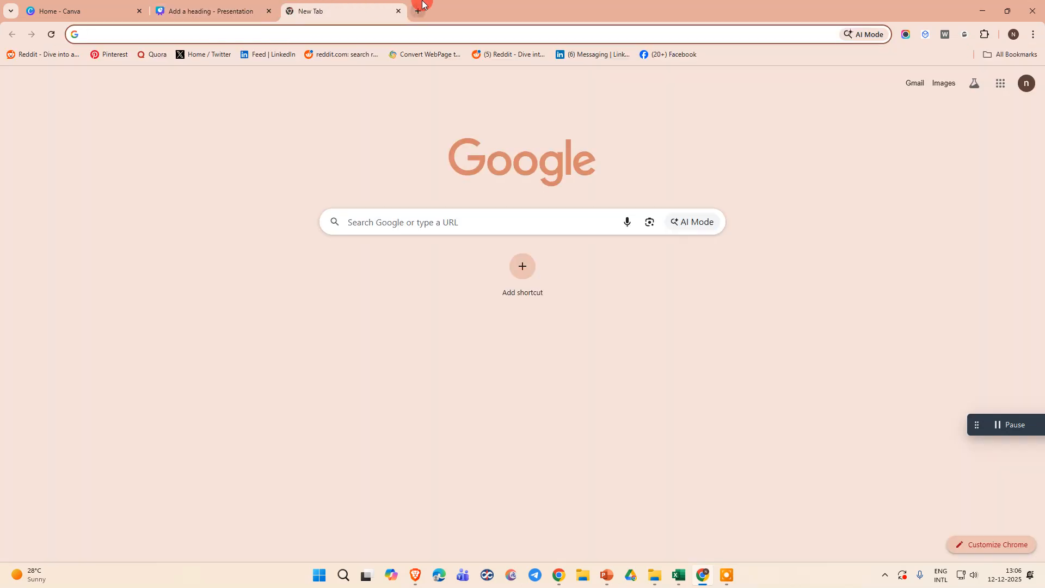
type("yout")
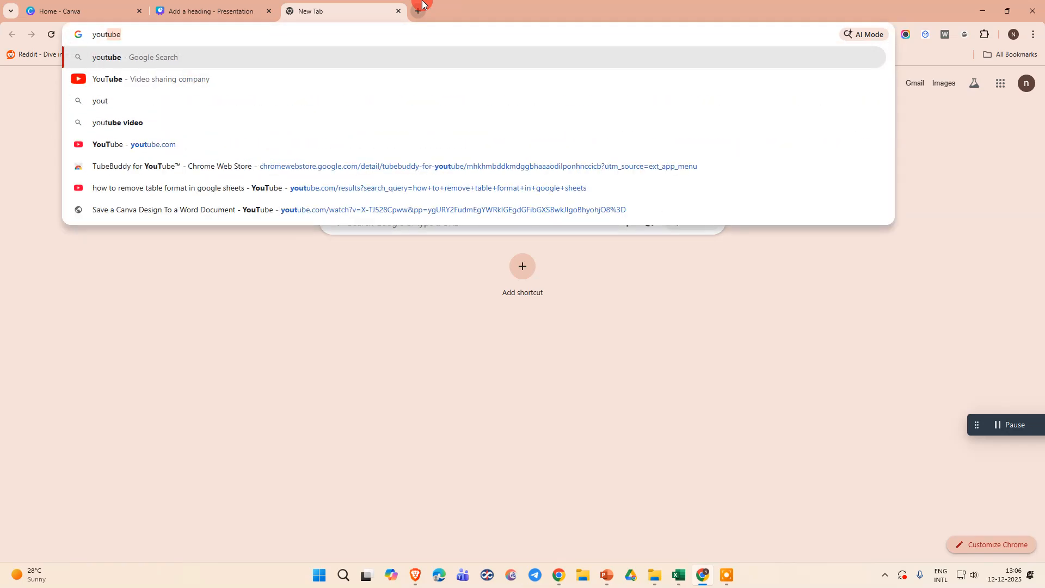
type("ube.com")
key("Return")
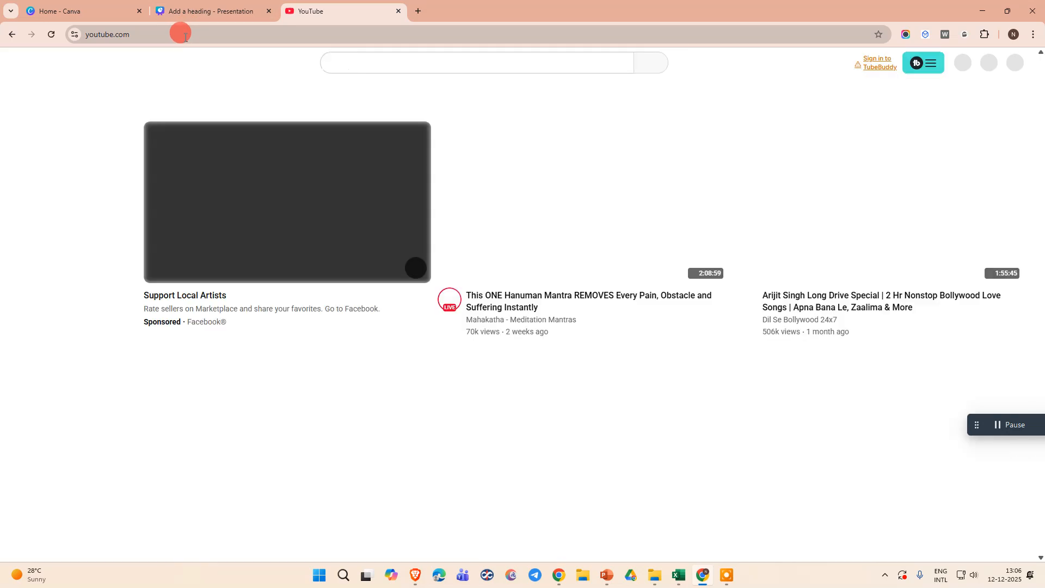
Copy the YouTube page's full web address and close its browser tab.
left_click(185, 36)
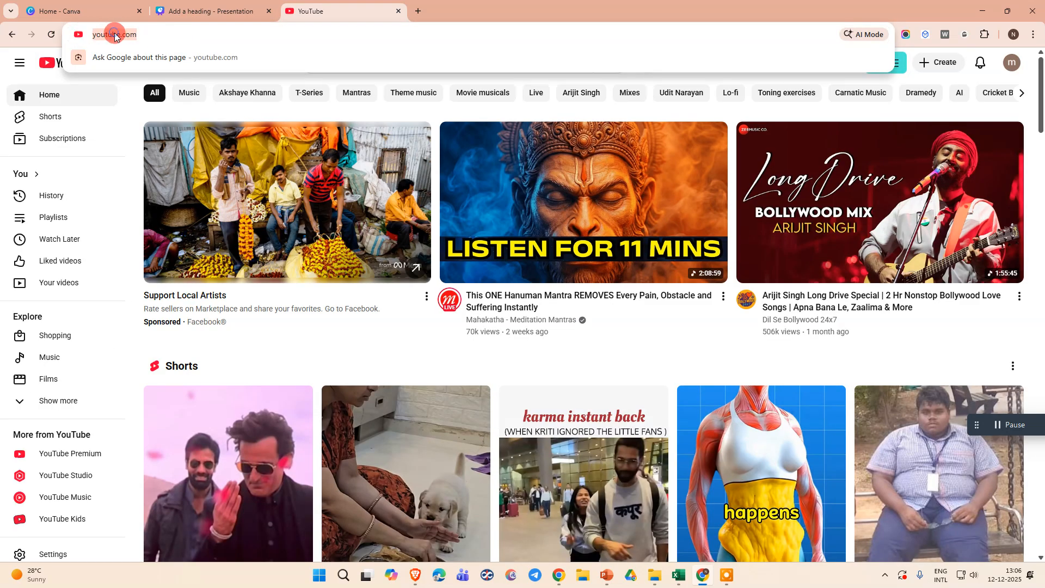
right_click(115, 36)
left_click(163, 135)
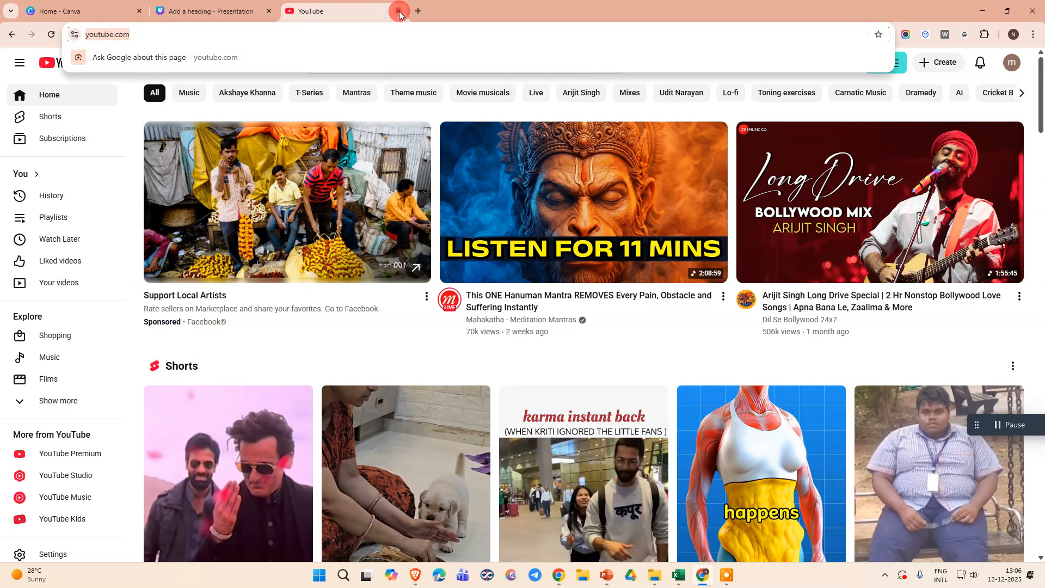
left_click(399, 11)
left_click(387, 403)
double_click(387, 403)
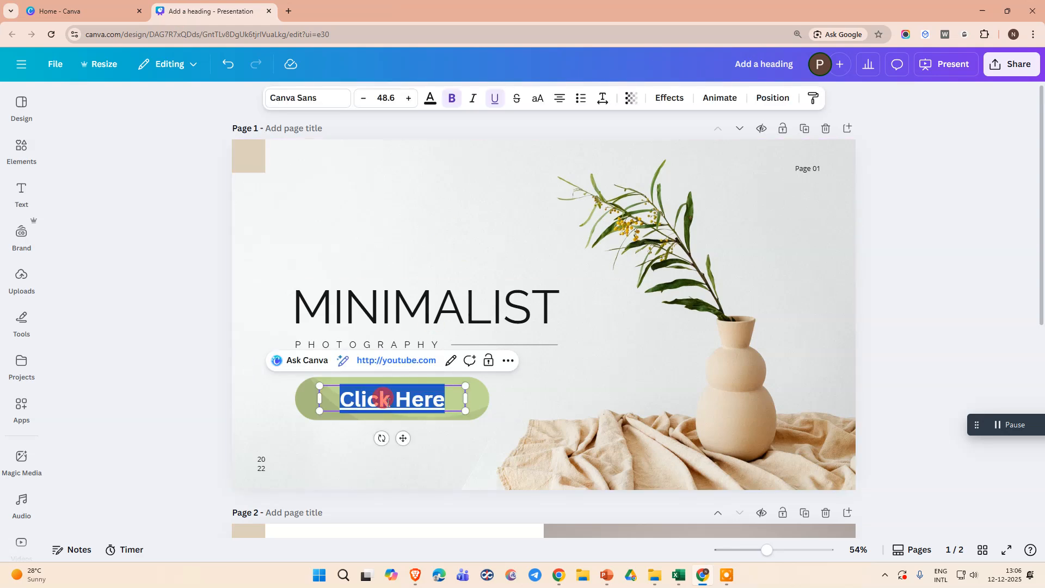
left_click(428, 400)
left_click(502, 359)
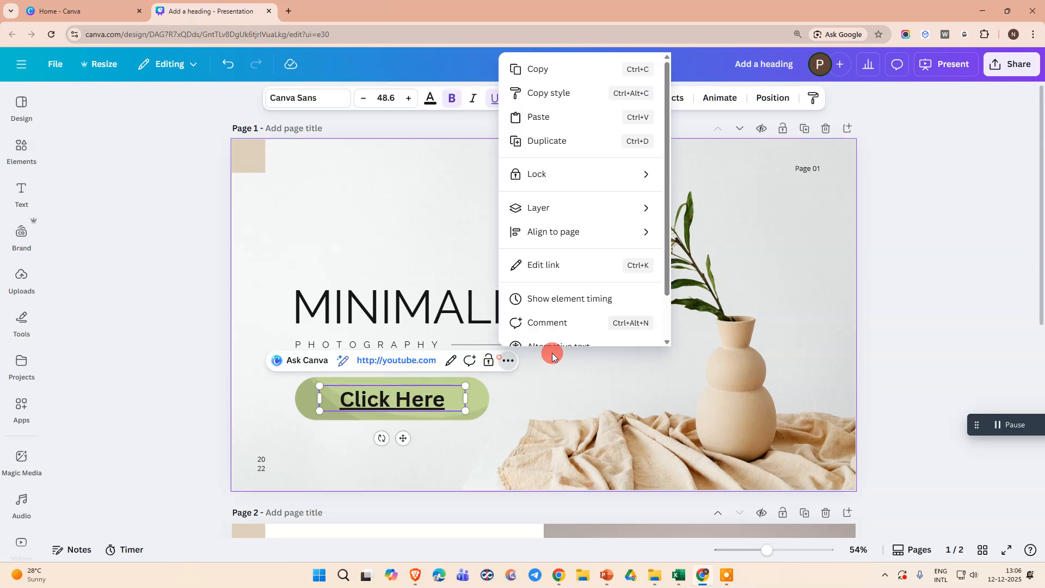
left_click(545, 266)
left_click(477, 245)
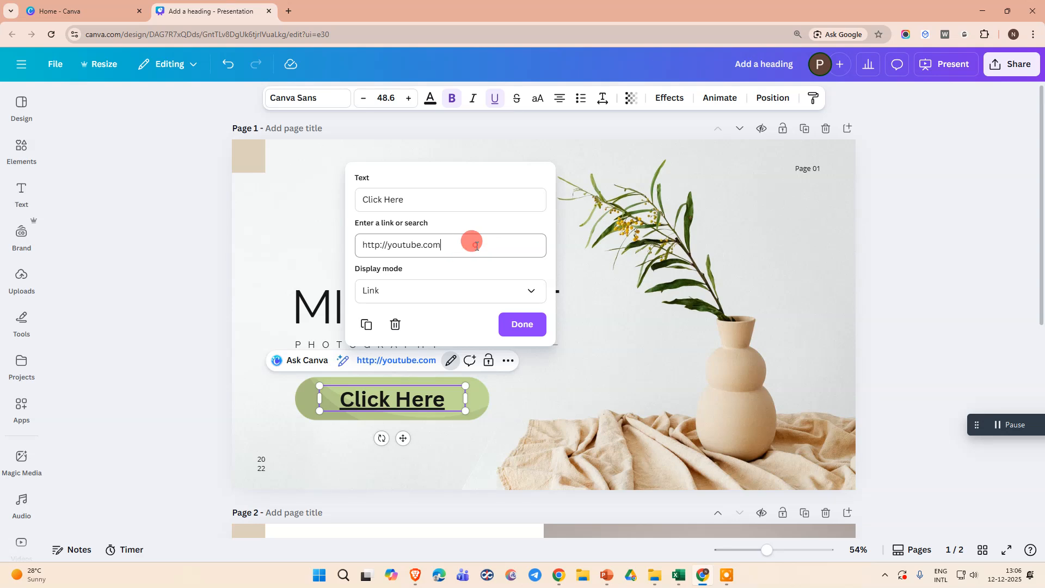
left_click_drag(477, 246, 346, 238)
key("ctrl+v")
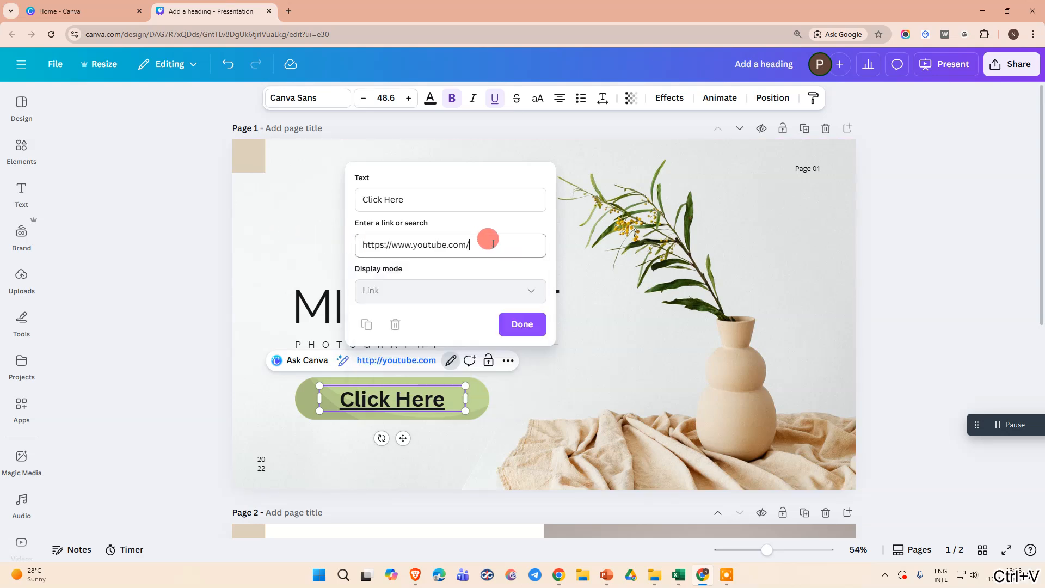
left_click(522, 325)
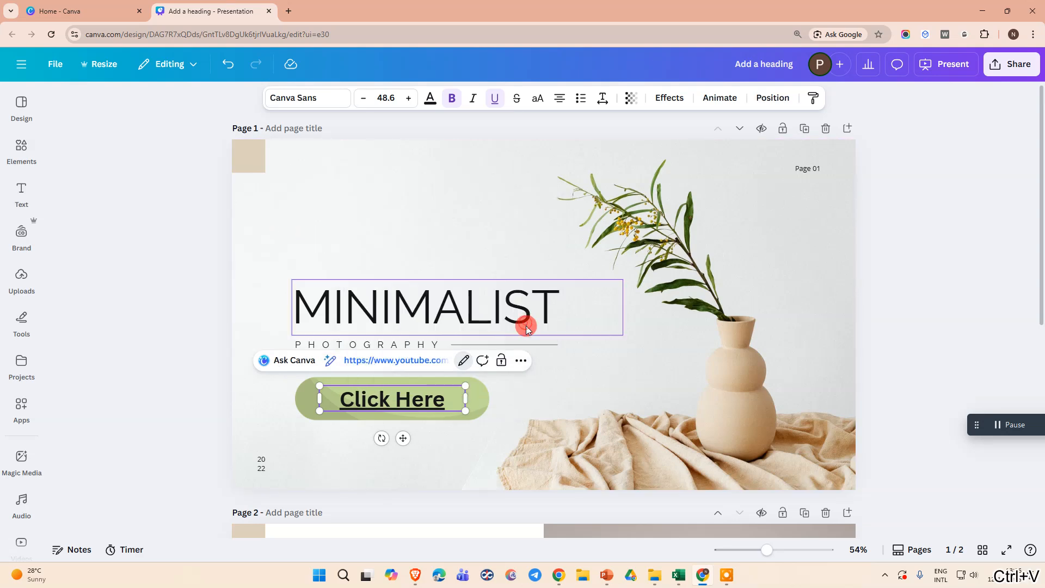
left_click(322, 450)
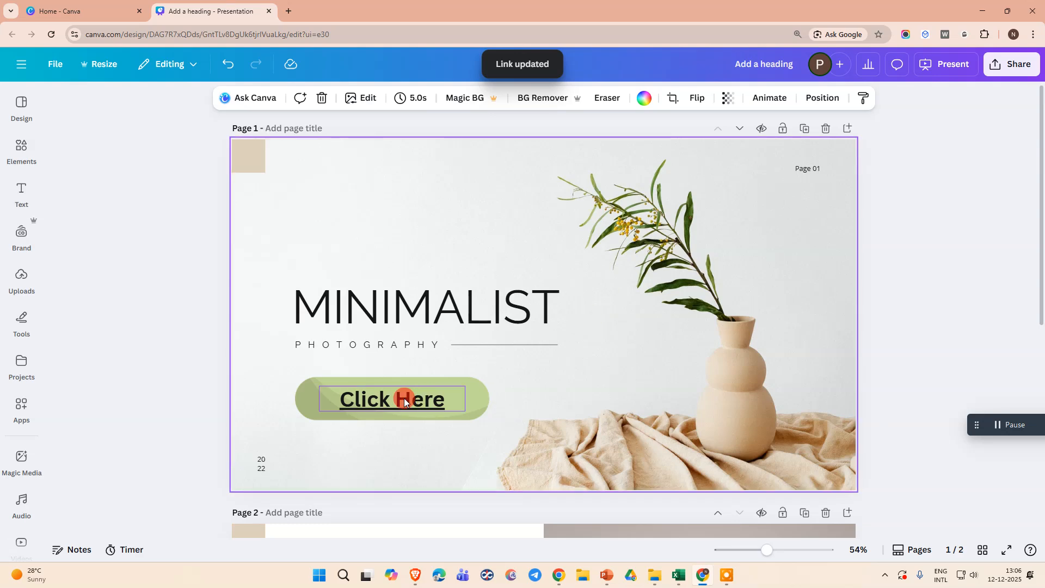
left_click(374, 405)
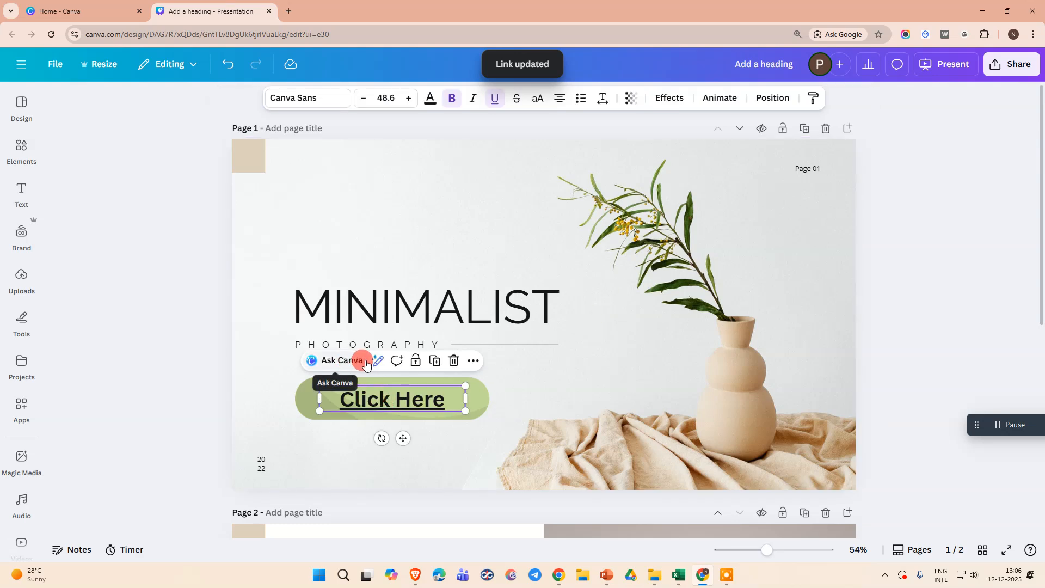
left_click(385, 433)
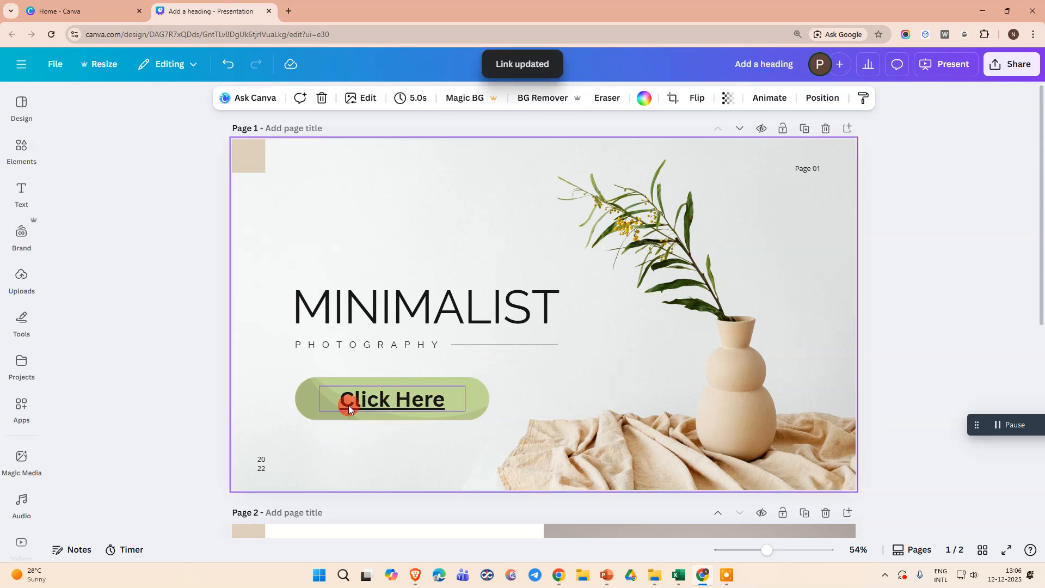
left_click(387, 406)
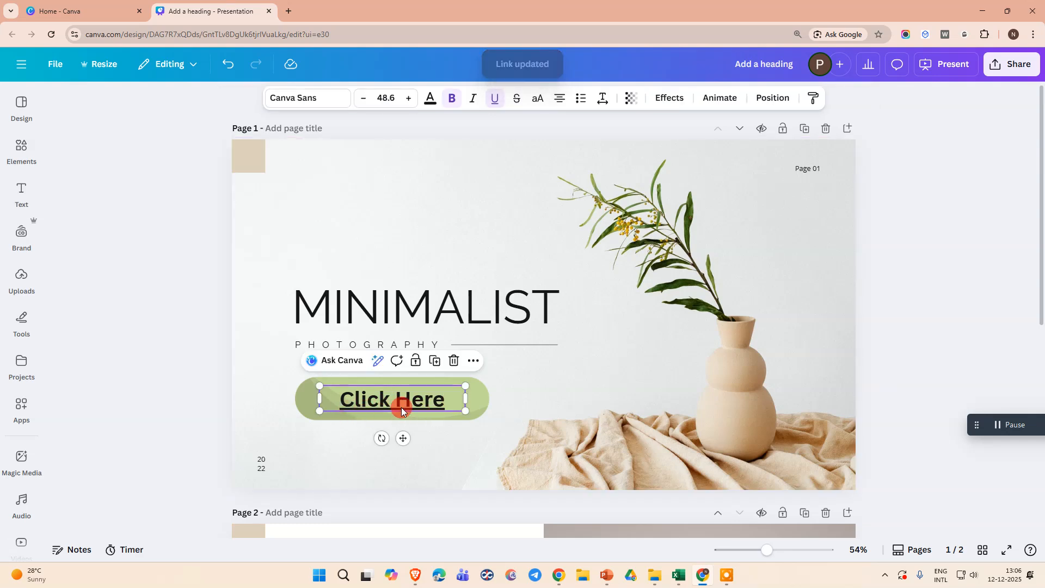
left_click(362, 427)
left_click(373, 404)
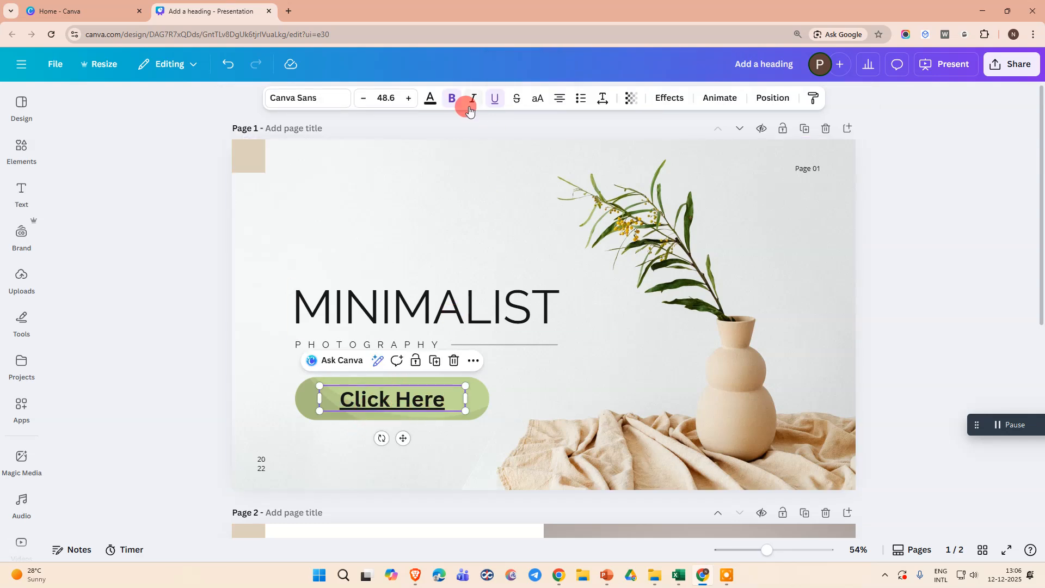
Remove the underline from the Click Here text on the cover.
left_click(497, 98)
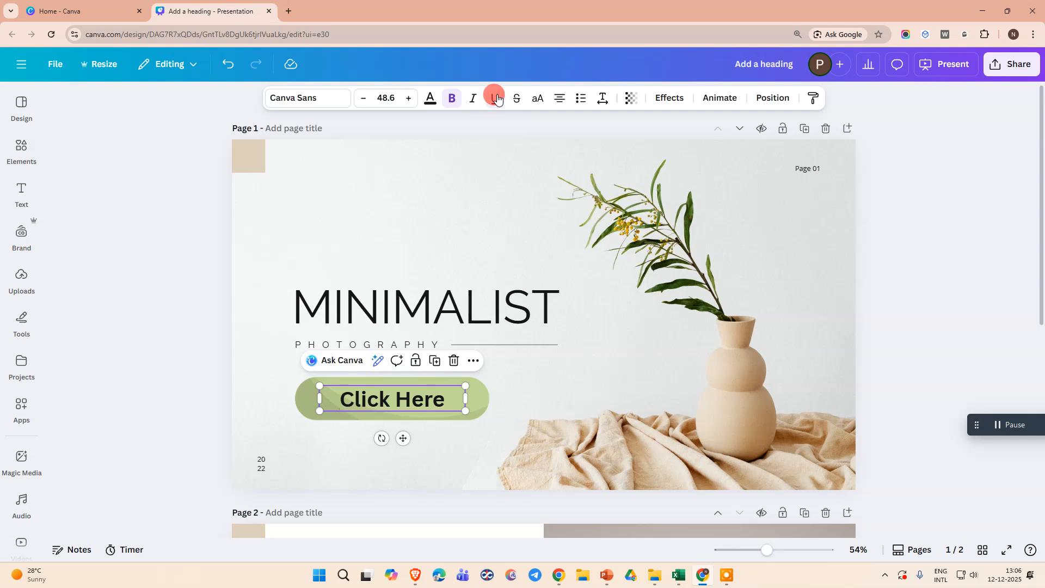
left_click(335, 434)
left_click(378, 400)
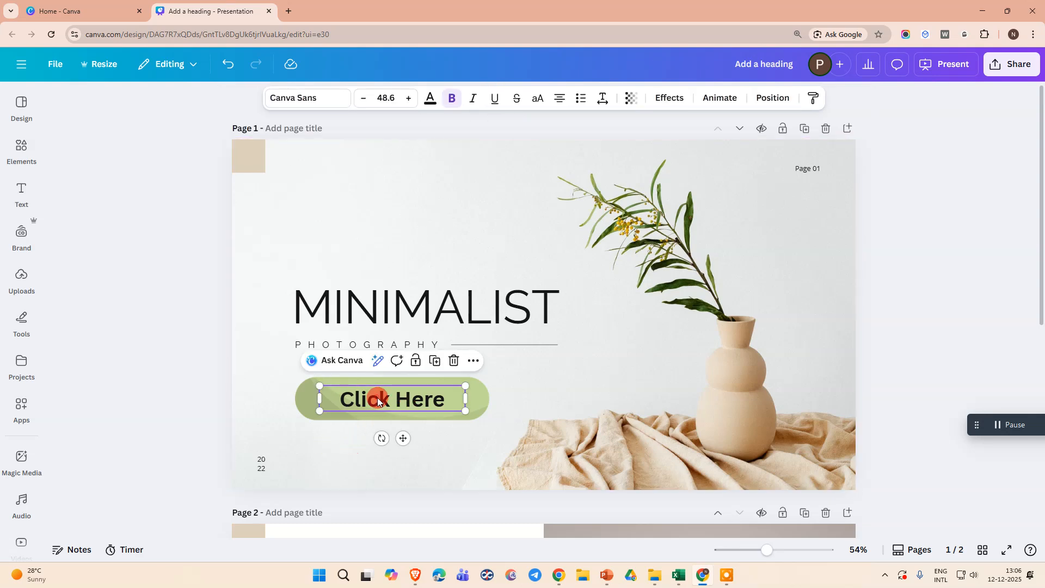
left_click(473, 360)
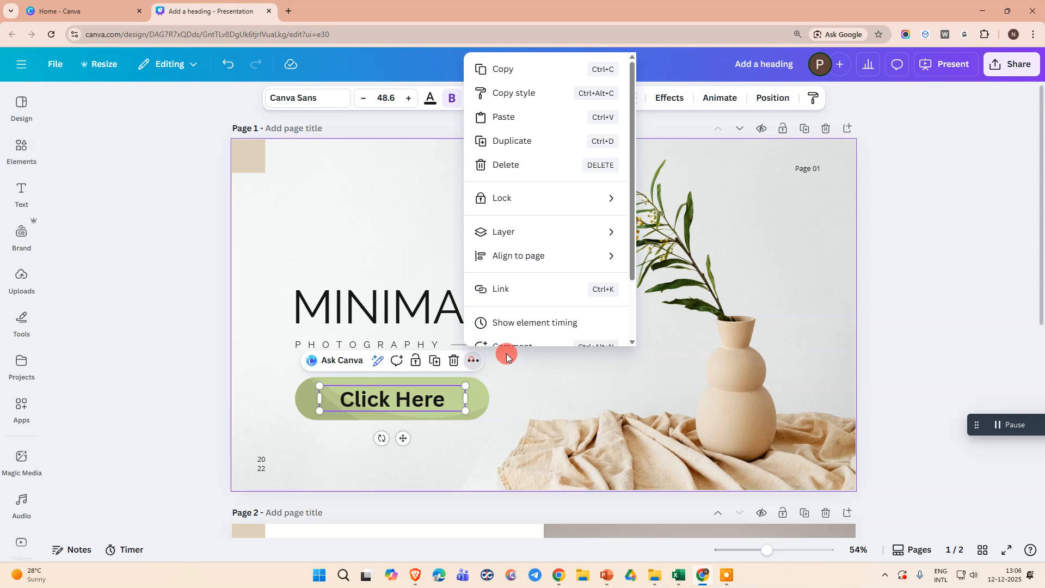
left_click(507, 287)
key("ctrl+v")
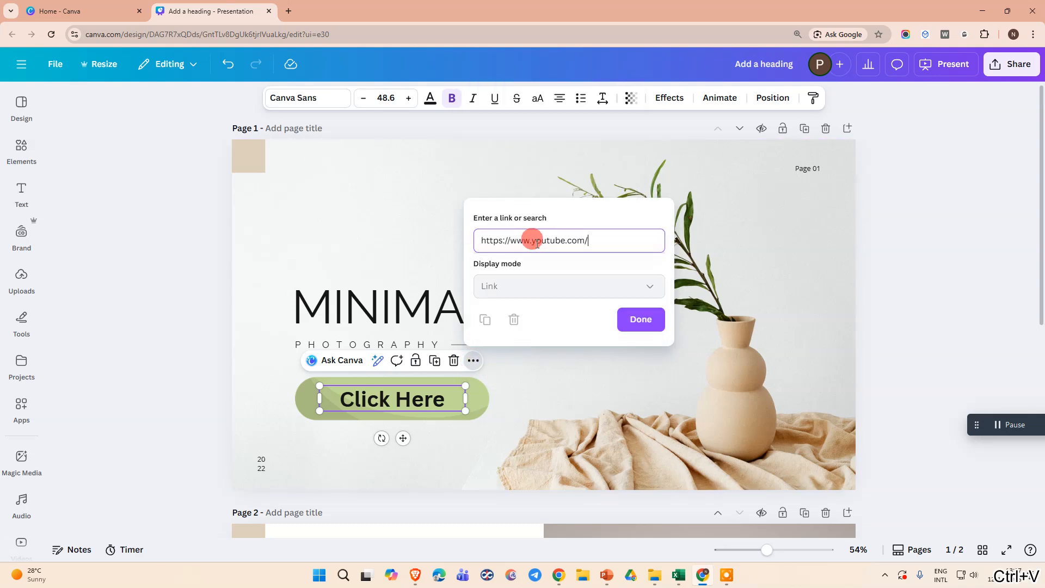
left_click(626, 325)
left_click(346, 301)
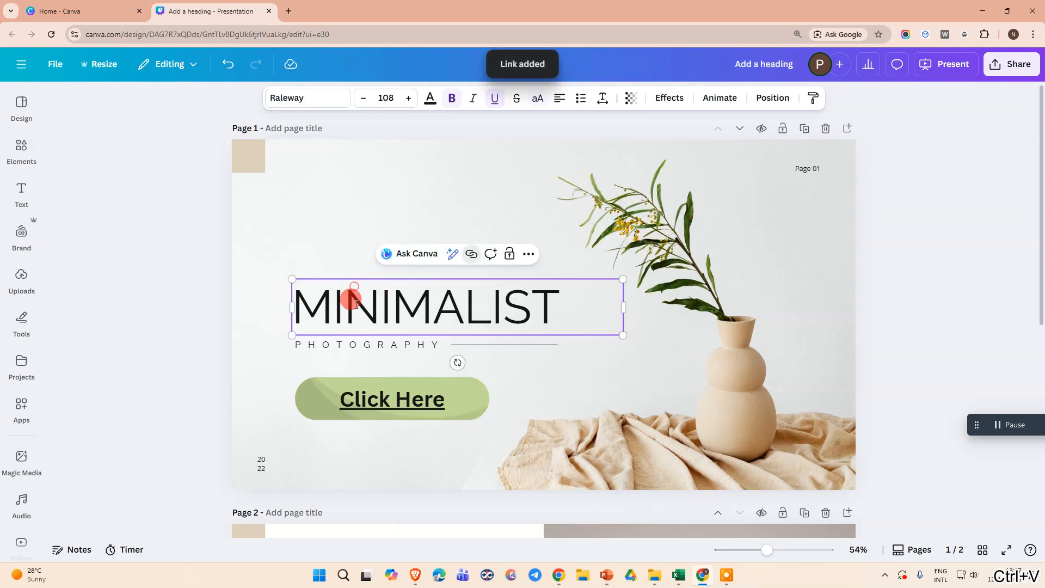
Remove the underline from the YouTube-linked Click Here text and deselect it.
left_click(364, 391)
left_click(495, 98)
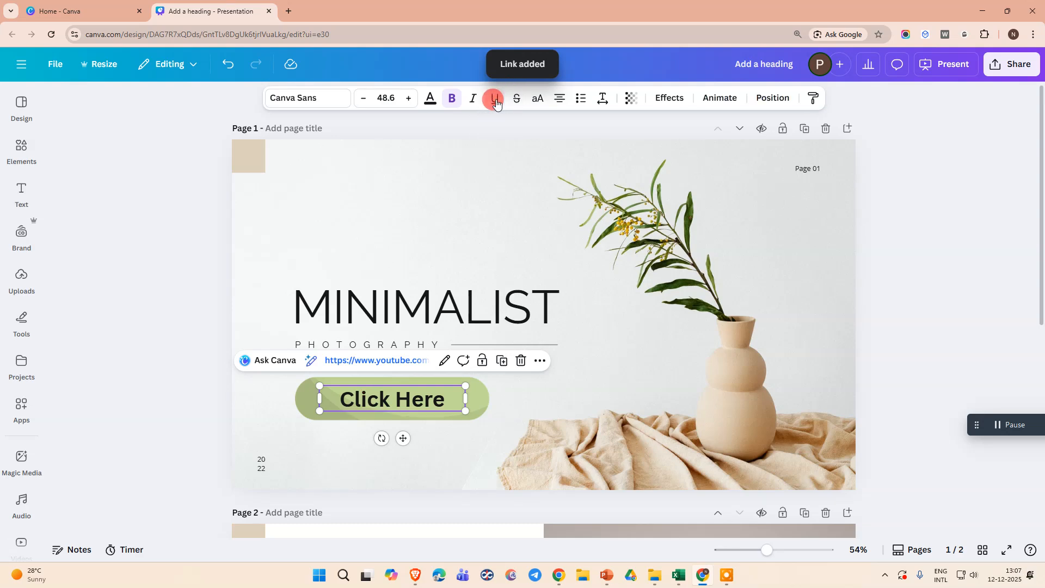
left_click(320, 447)
left_click(372, 412)
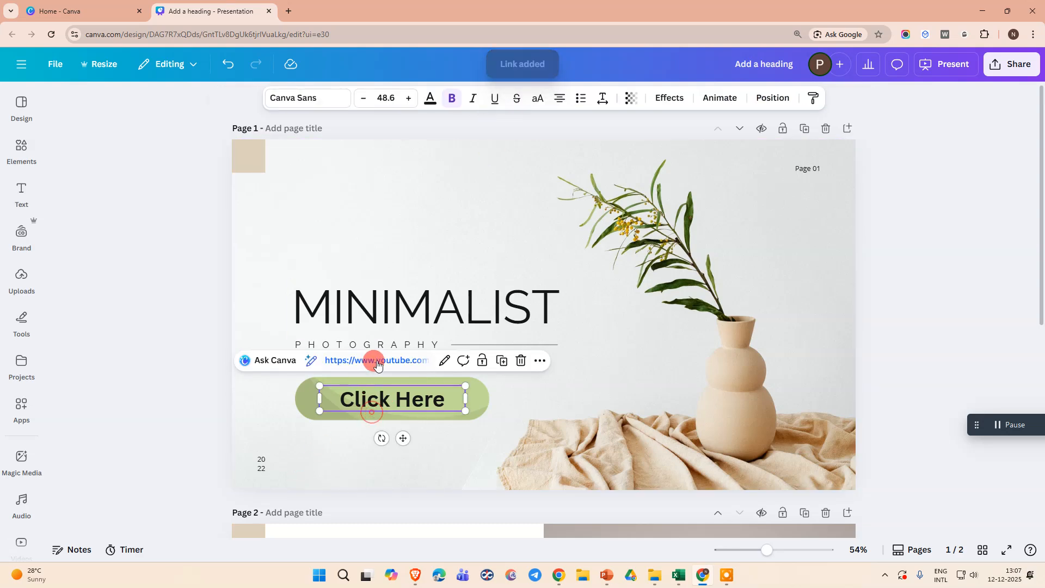
left_click(344, 439)
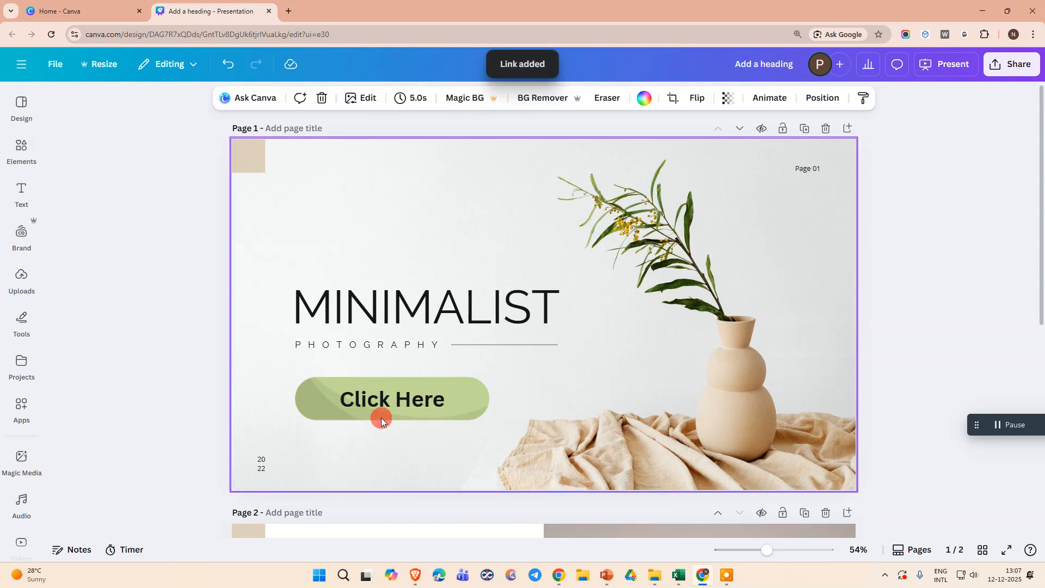
Look over the cover and the Table Of Content page.
scroll(531, 382, "down", 4)
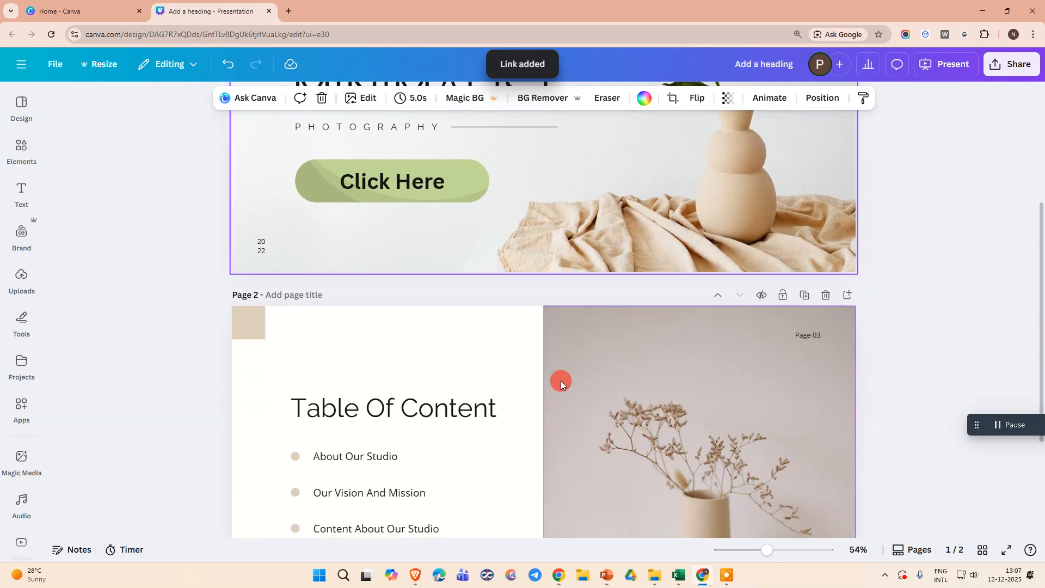
scroll(533, 354, "down", 3)
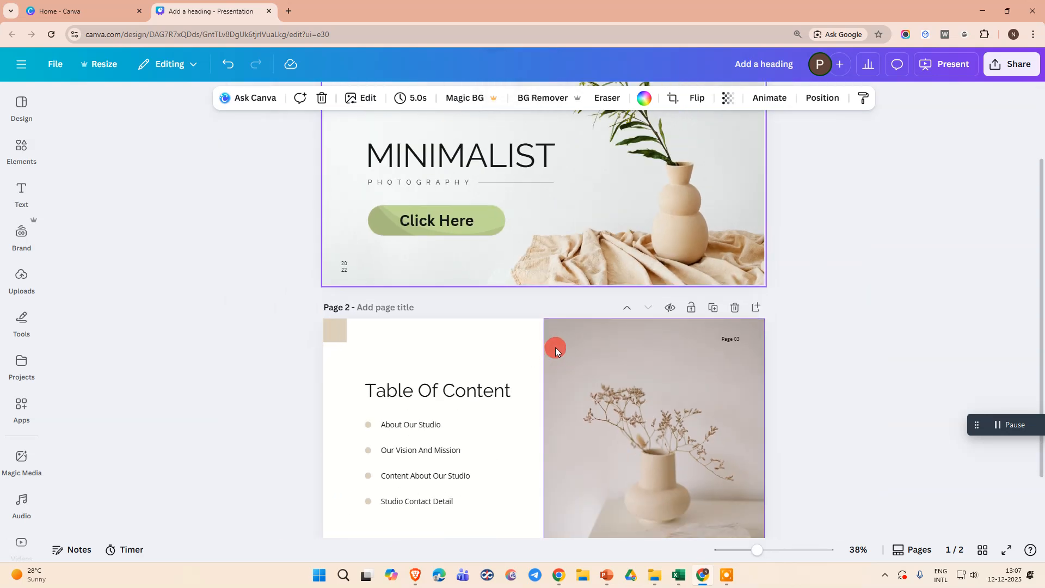
left_click_drag(1040, 245, 1043, 169)
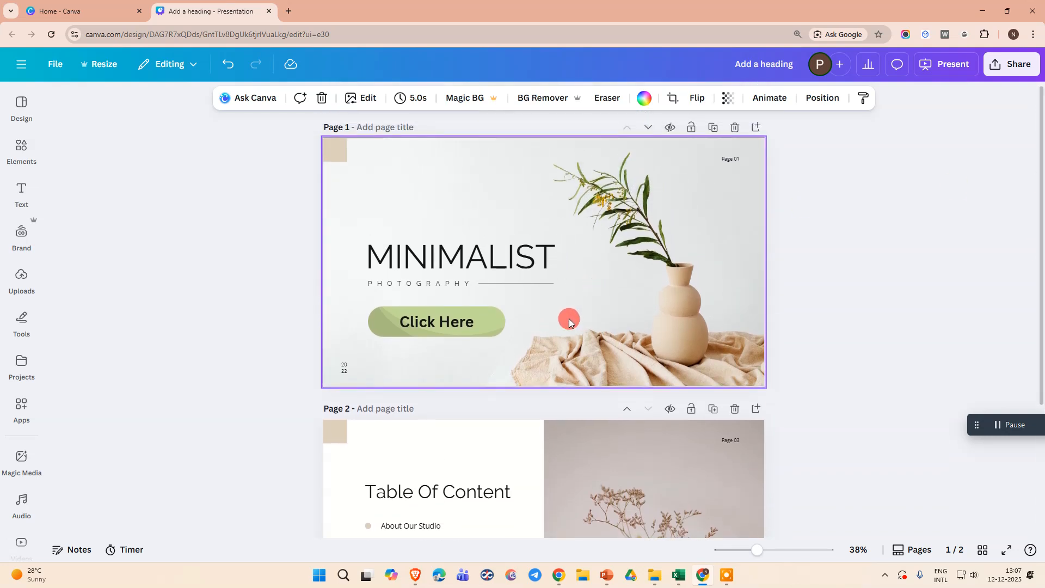
scroll(523, 376, "down", 1)
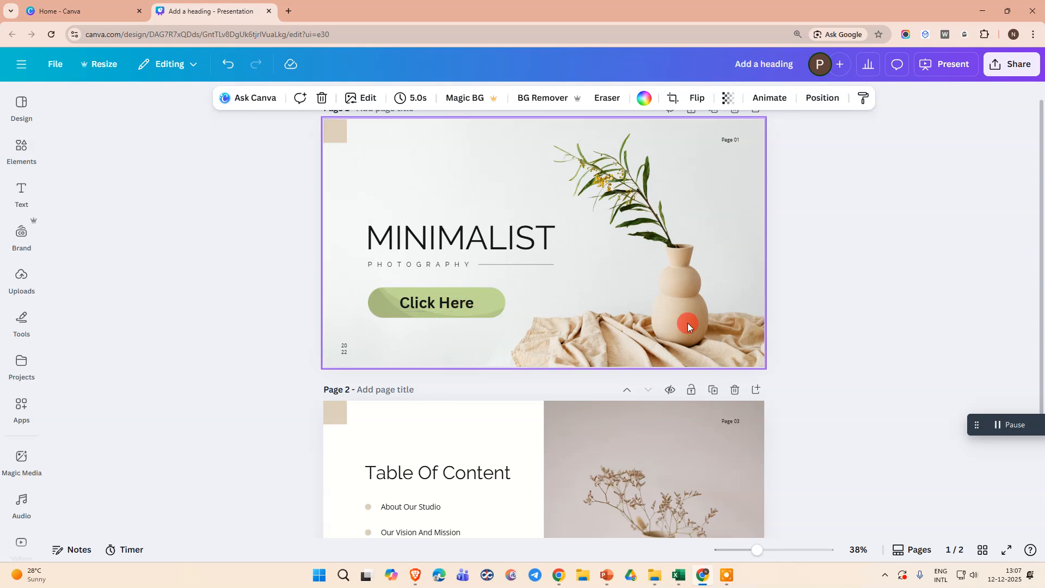
scroll(415, 409, "down", 5)
scroll(515, 377, "up", 6)
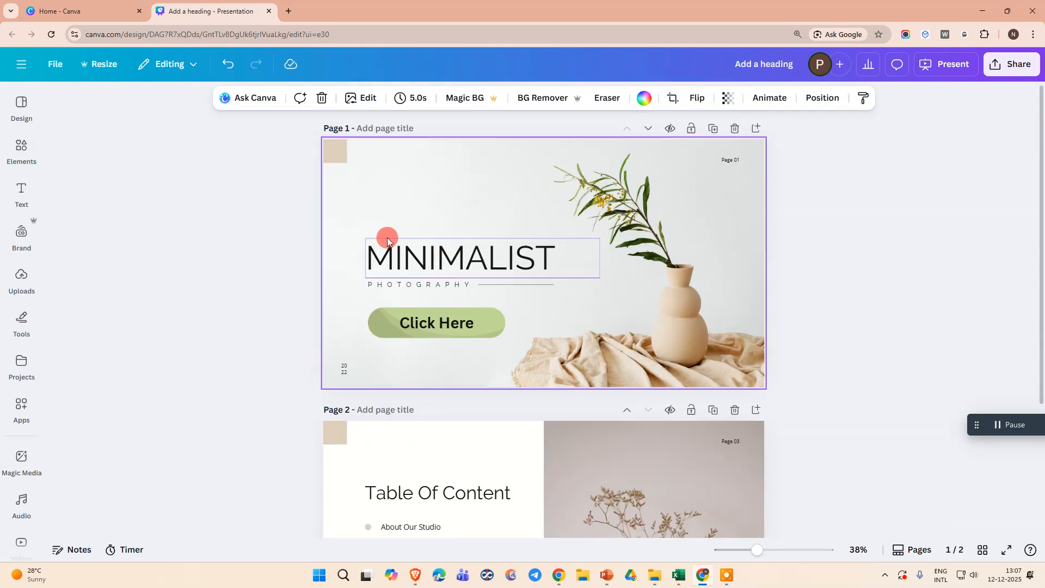
scroll(926, 305, "up", 2)
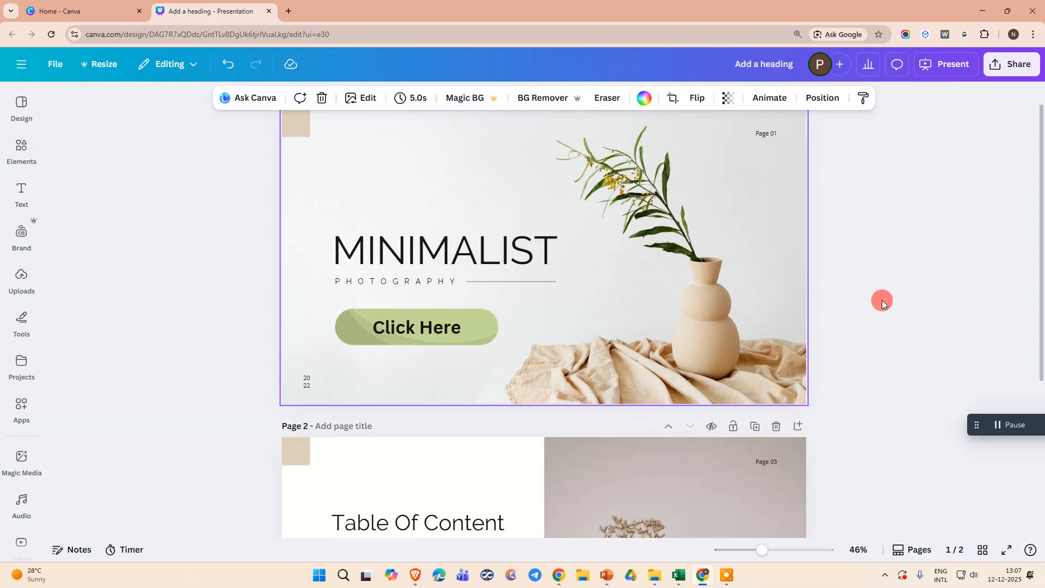
left_click(474, 321)
left_click(492, 332)
left_click_drag(479, 333, 611, 310)
key("ctrl+z")
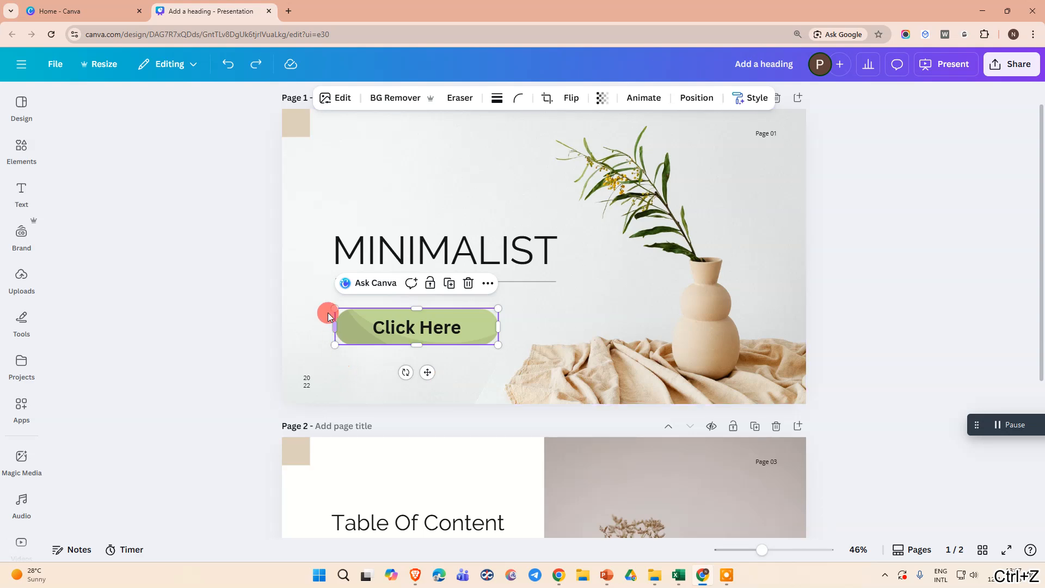
Duplicate the Click Here button's shape and text together and place the copy to the right of the original.
left_click(315, 306)
left_click(415, 349)
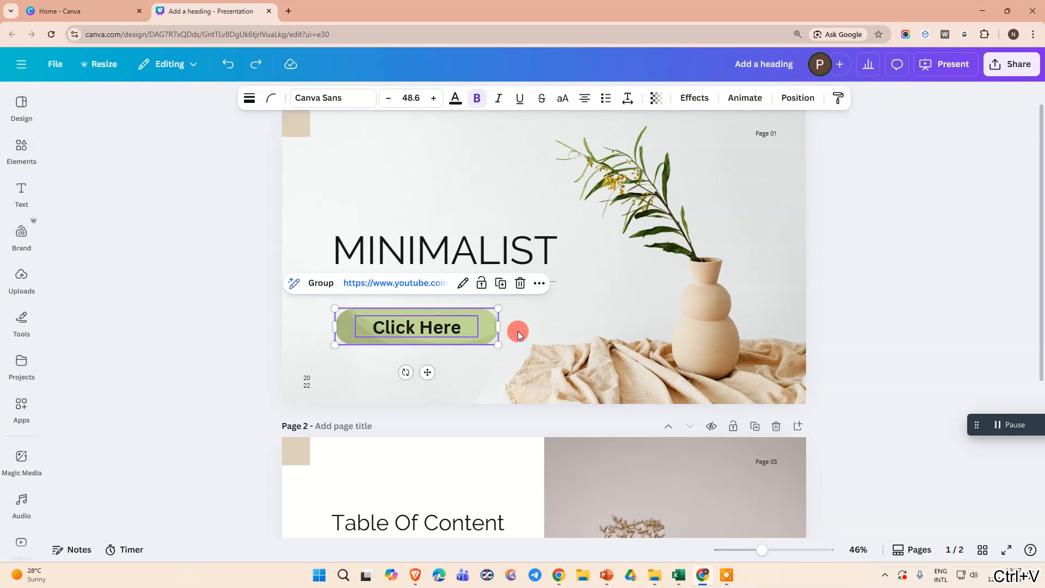
key("ctrl+v")
left_click_drag(395, 336, 571, 310)
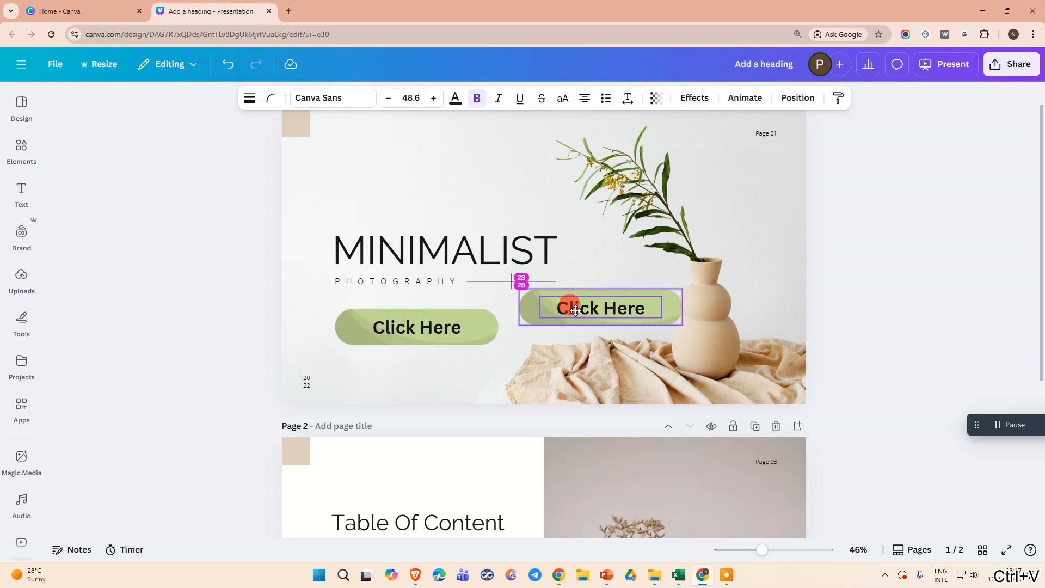
left_click(424, 336)
Open the link of the duplicated Click Here text for editing.
left_click(614, 321)
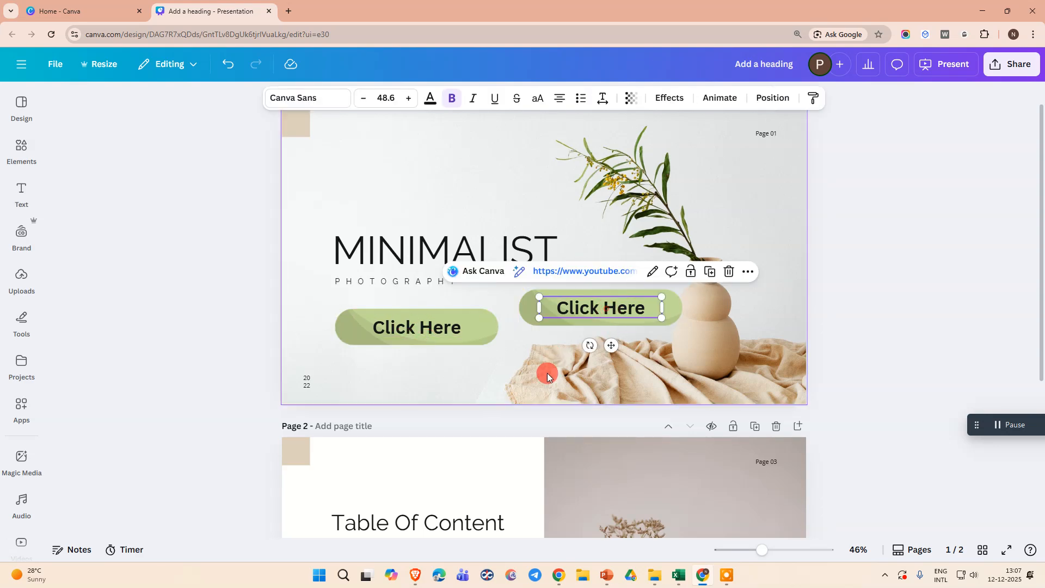
scroll(508, 503, "down", 5)
scroll(489, 486, "up", 5)
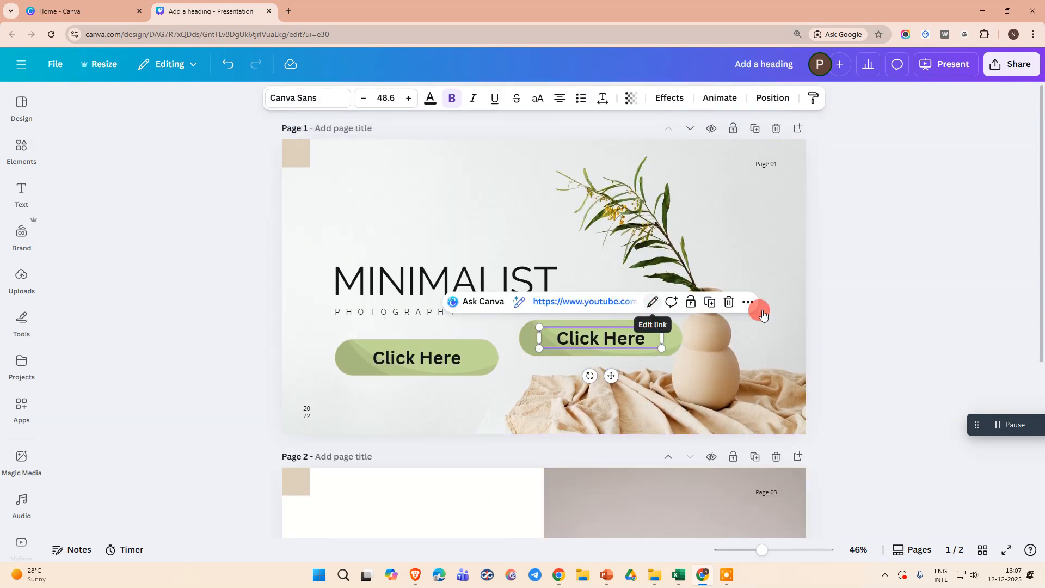
left_click(748, 302)
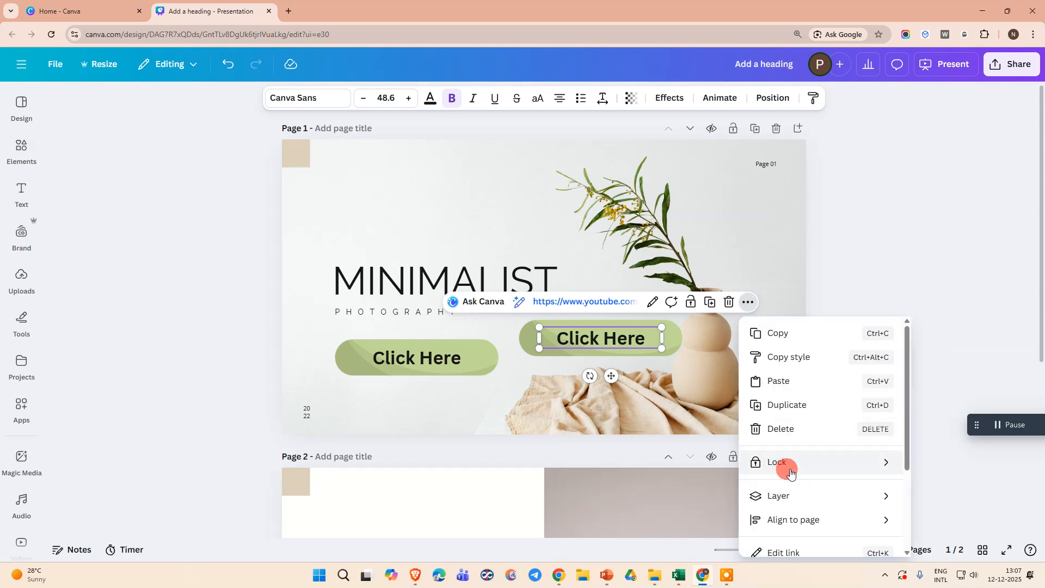
scroll(791, 472, "down", 2)
left_click(779, 425)
left_click(674, 396)
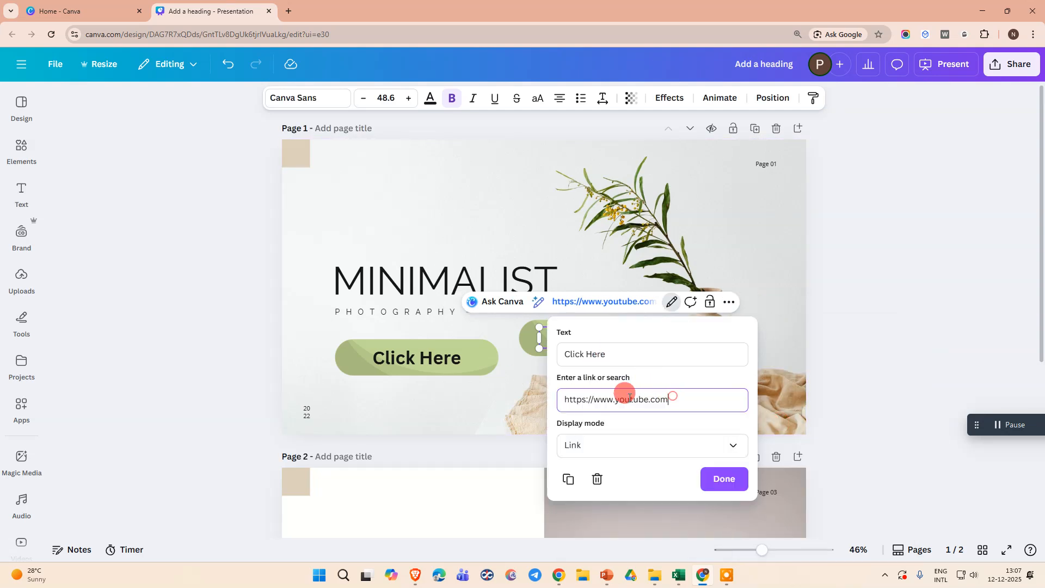
key("BackSpace")
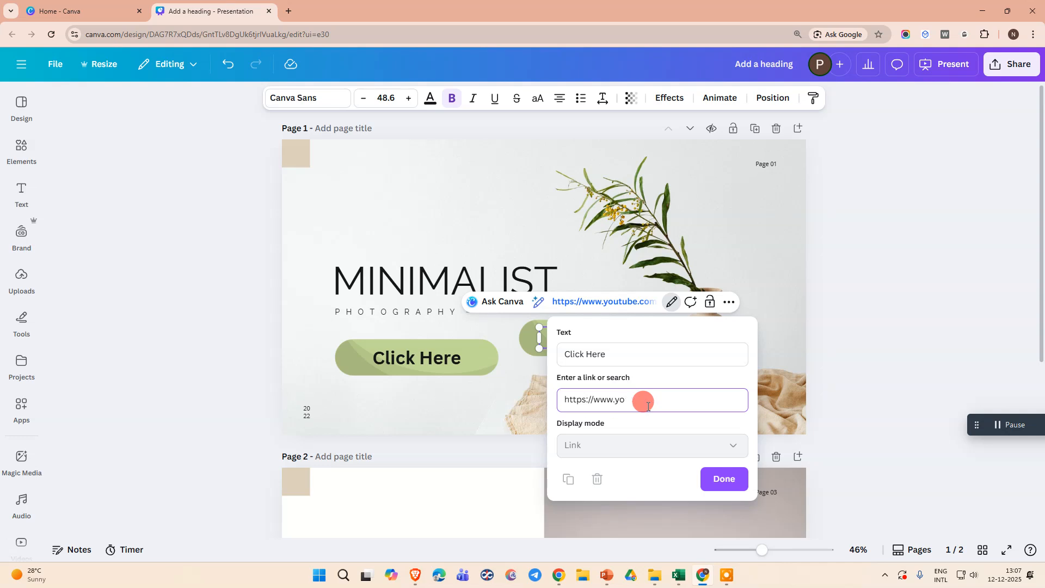
key("BackSpace")
key("BackSpace")
key("BackSpace")
key("BackSpace")
key("BackSpace")
key("BackSpace")
key("BackSpace")
key("BackSpace")
key("BackSpace")
key("BackSpace")
key("BackSpace")
key("BackSpace")
key("BackSpace")
key("BackSpace")
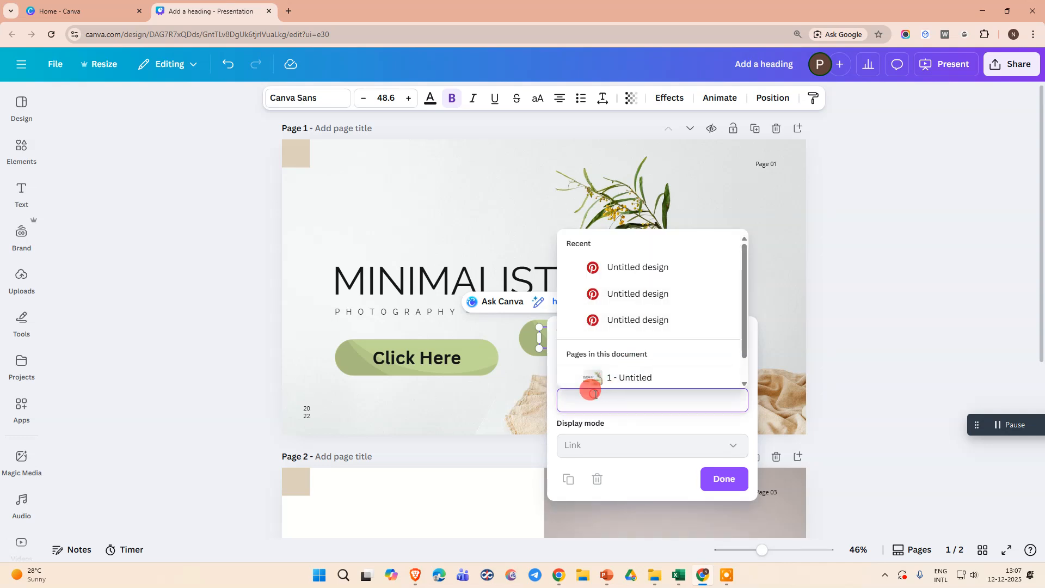
type("https://www.youtube.com")
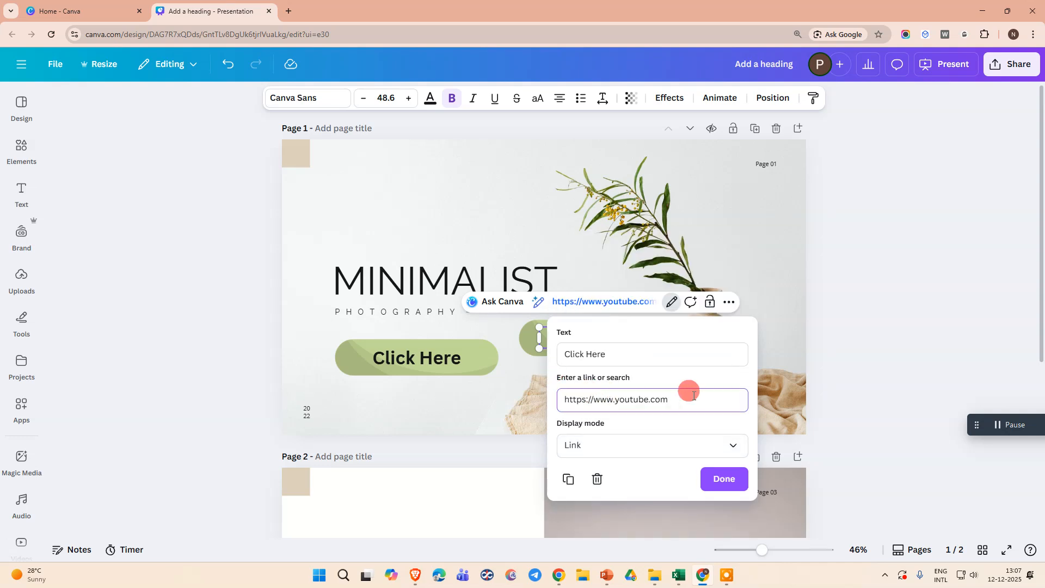
Replace the duplicated Click Here text's web address with a link to page 2 of this document.
key("ctrl+a")
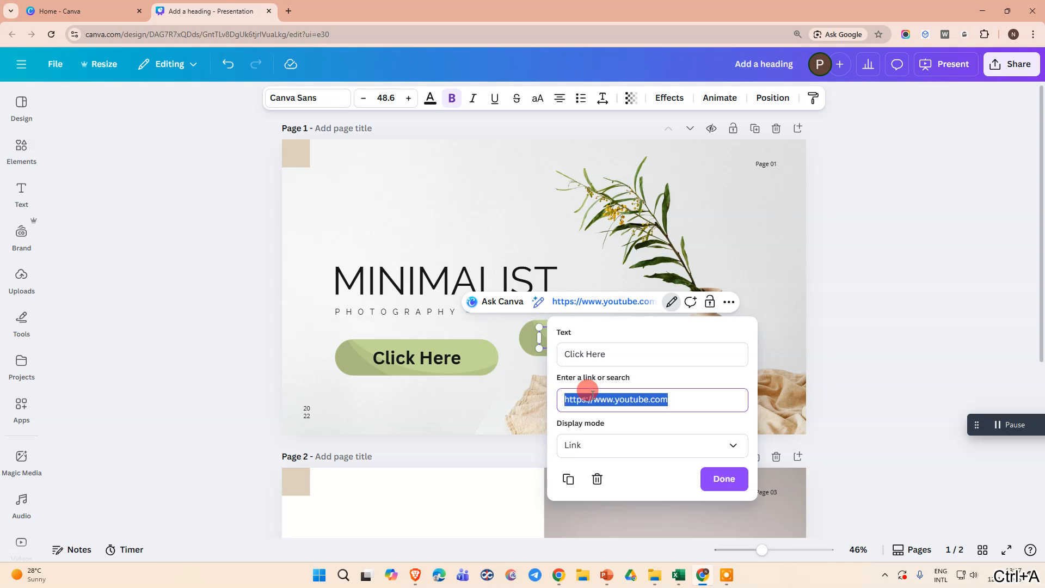
key("BackSpace")
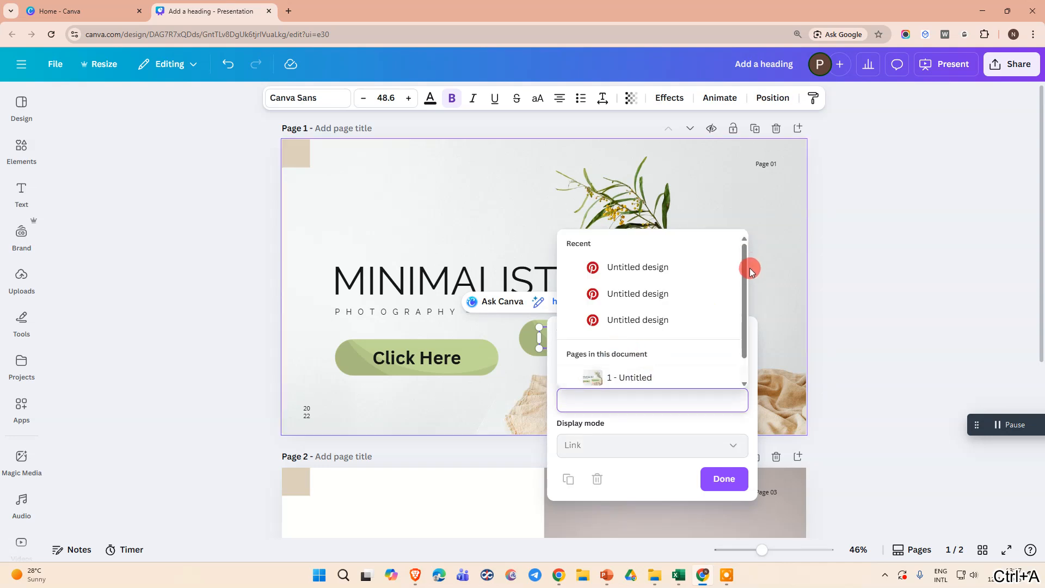
left_click_drag(749, 266, 744, 305)
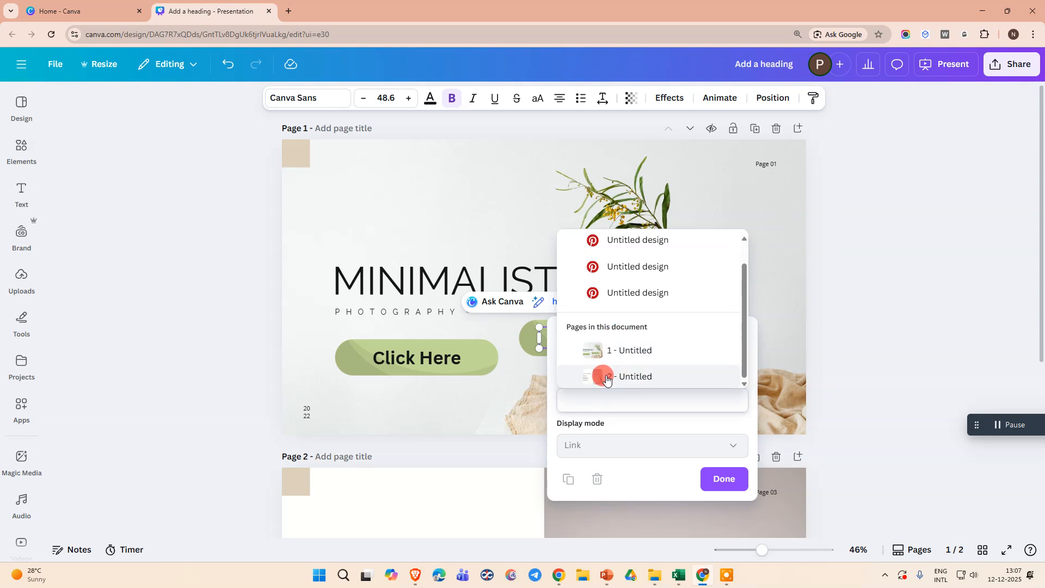
left_click(659, 379)
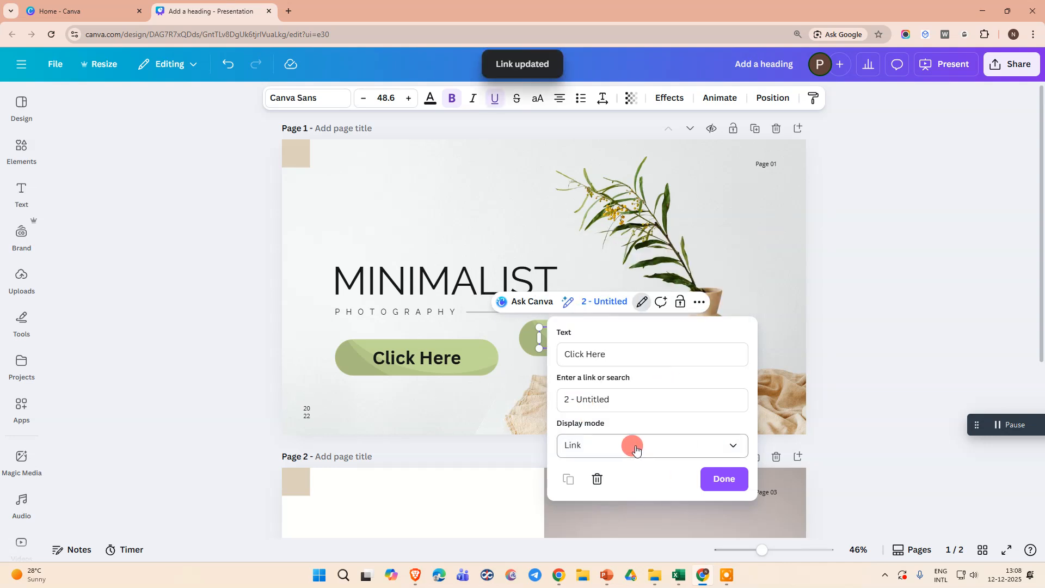
left_click(723, 480)
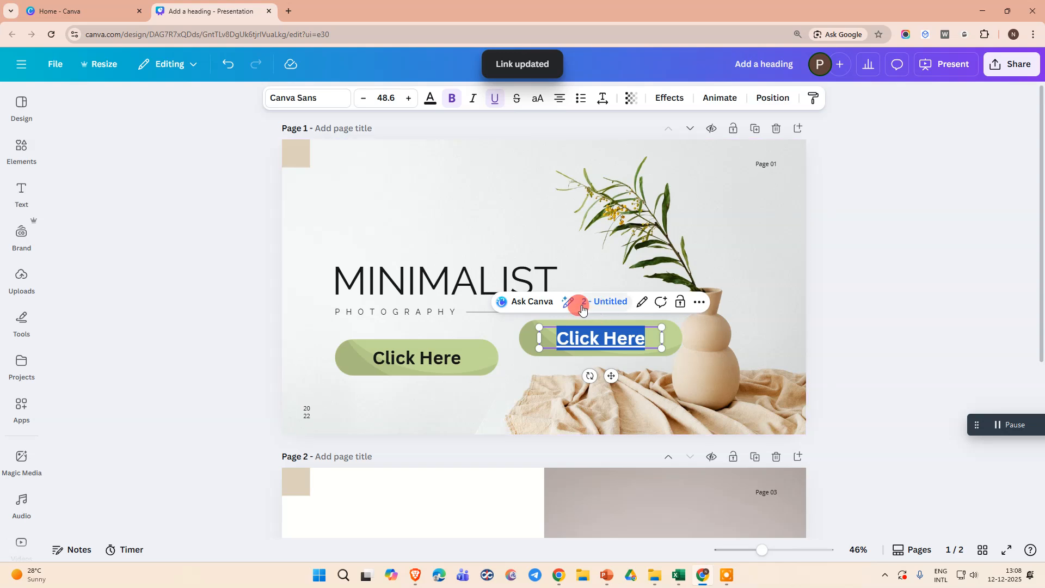
Remove the underline from the duplicated Click Here text and deselect it.
left_click(480, 392)
left_click(590, 342)
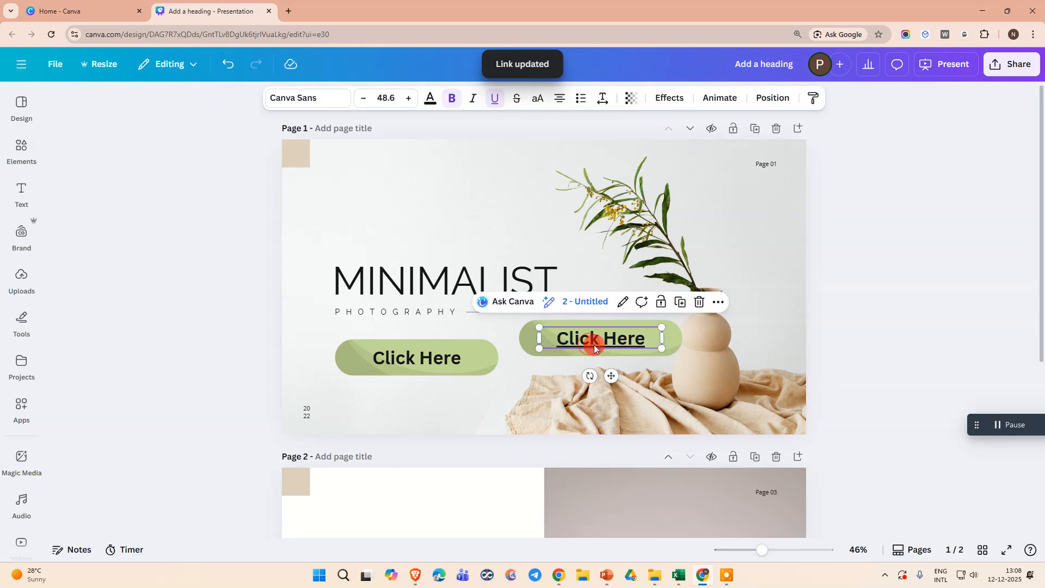
left_click(494, 98)
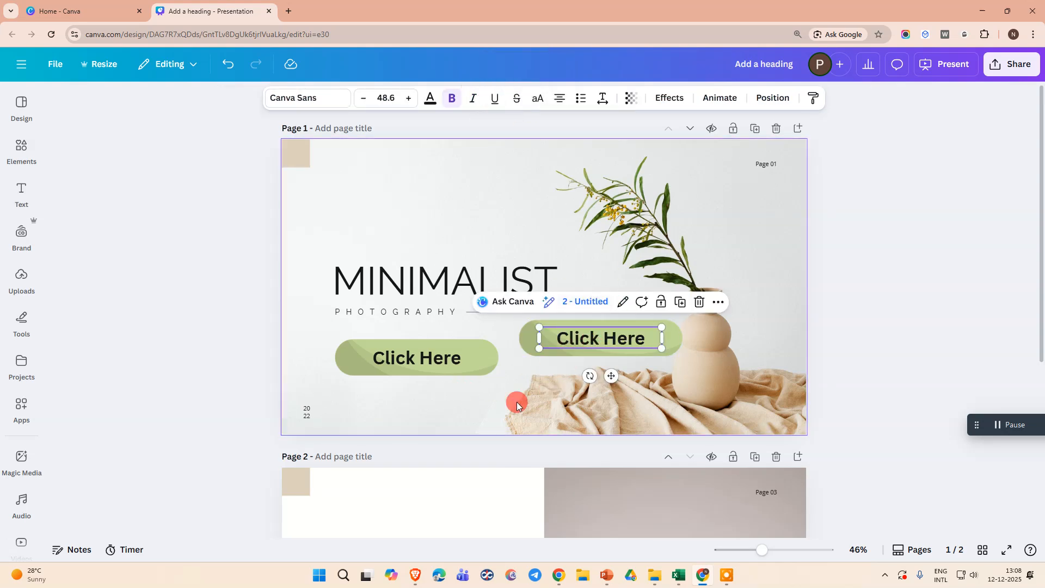
left_click(486, 402)
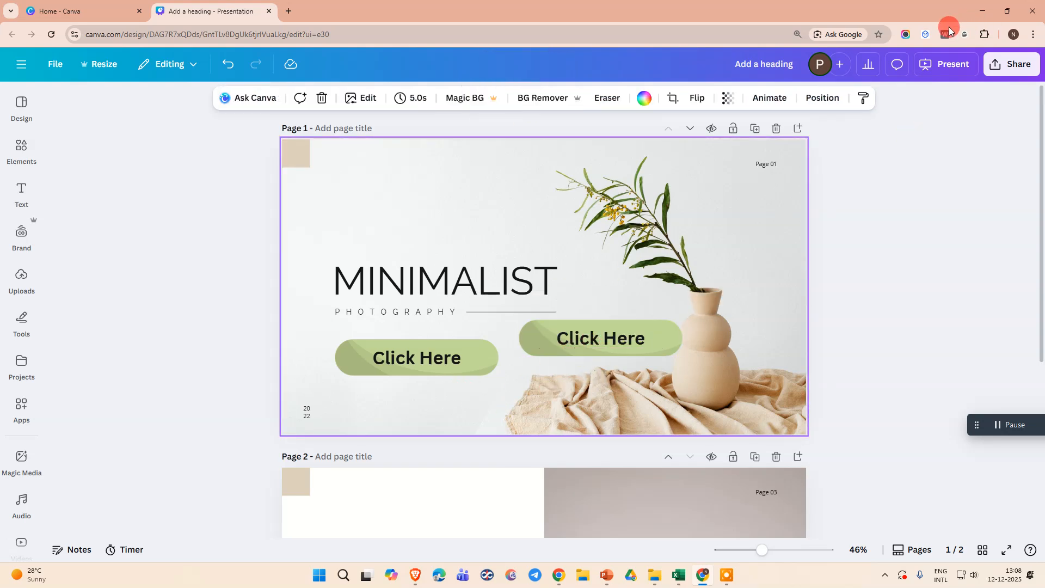
Open the design's full list of publishing options and look through the share and save choices.
left_click(1013, 64)
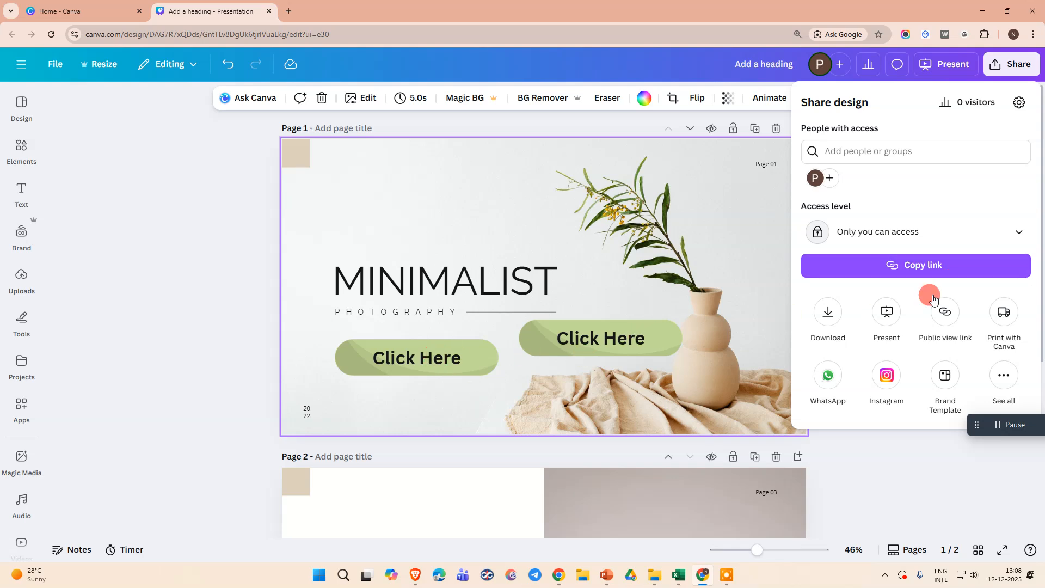
left_click(1005, 386)
scroll(945, 283, "down", 4)
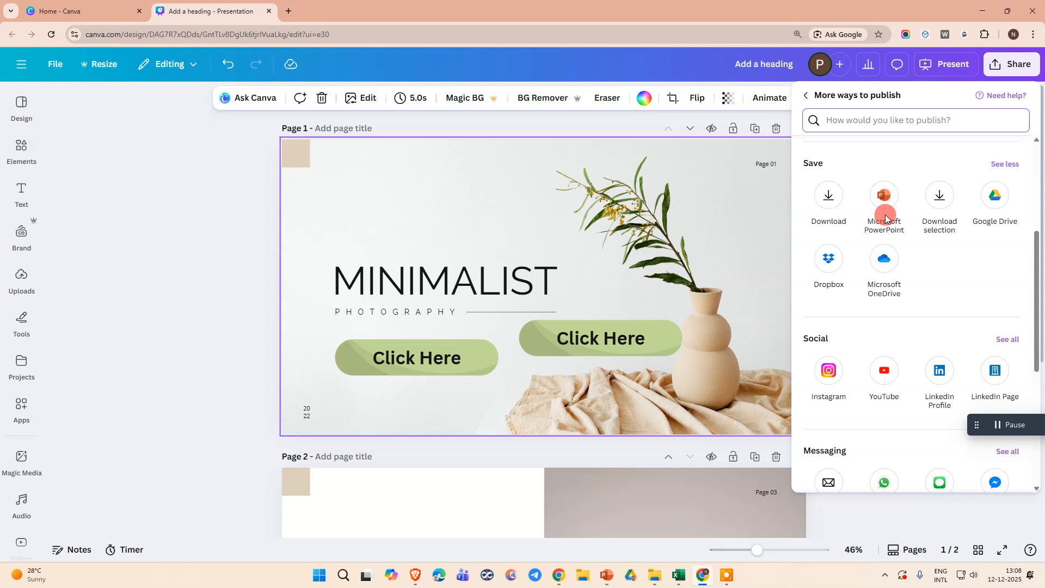
scroll(925, 290, "up", 4)
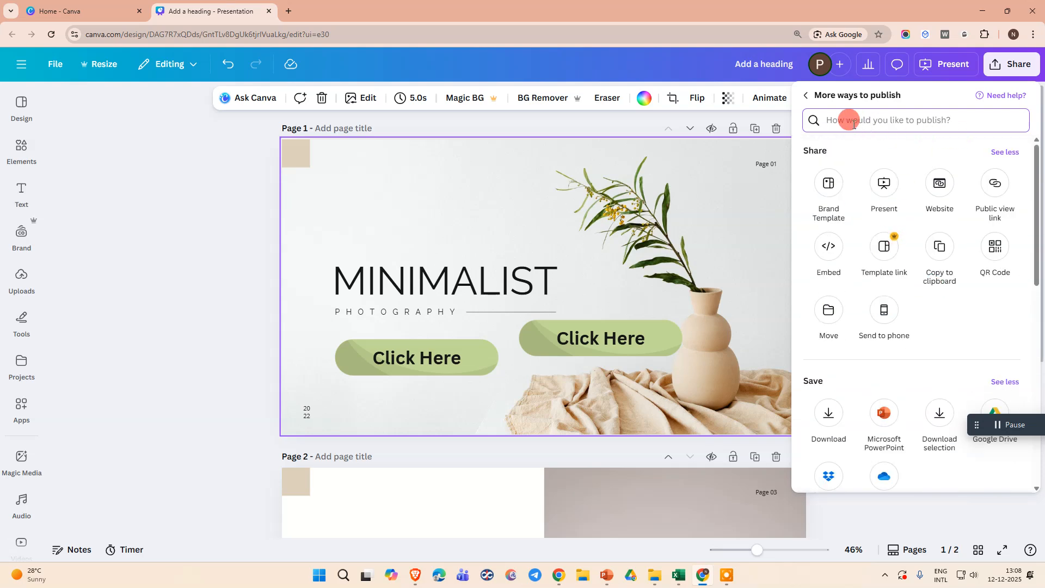
Download pages 1–2 of the design as a PDF Standard file.
left_click(806, 95)
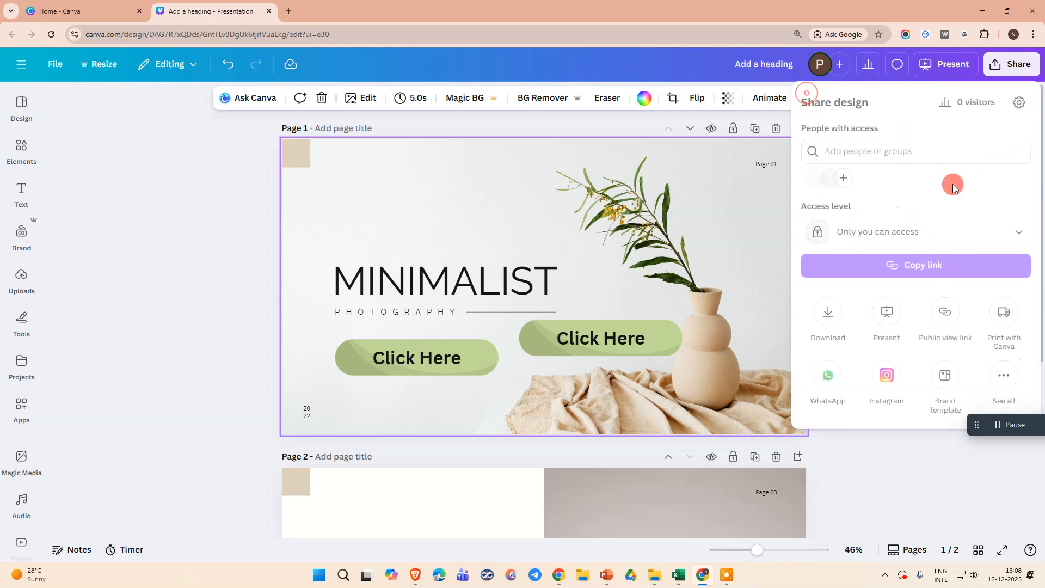
left_click(828, 319)
left_click(853, 150)
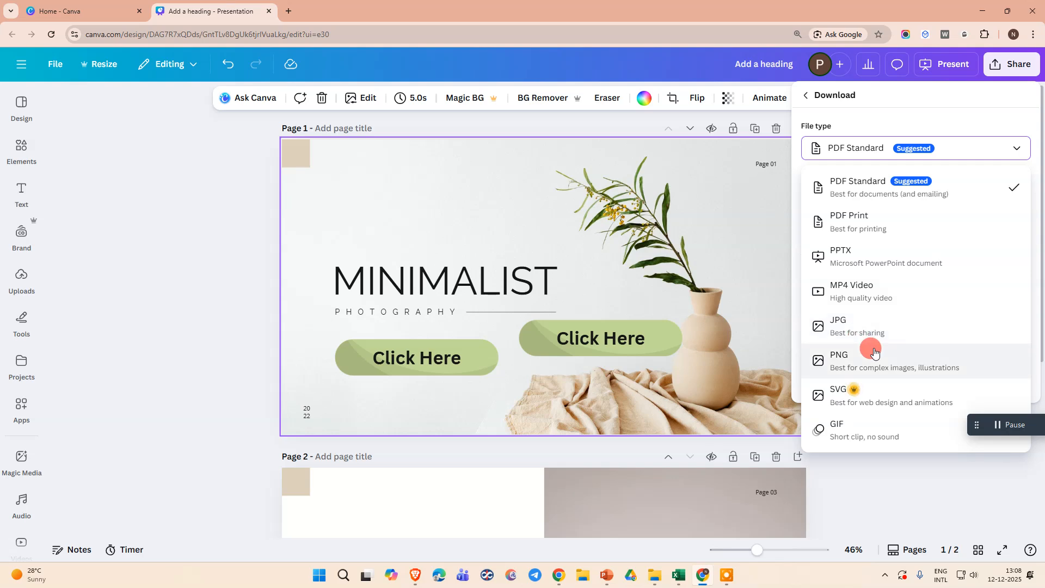
left_click(839, 186)
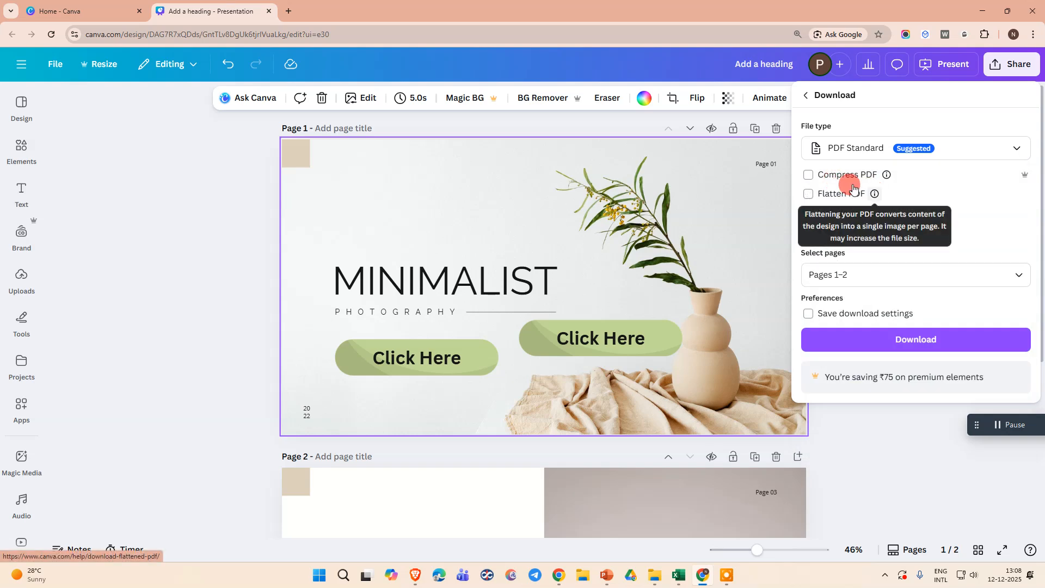
left_click(885, 347)
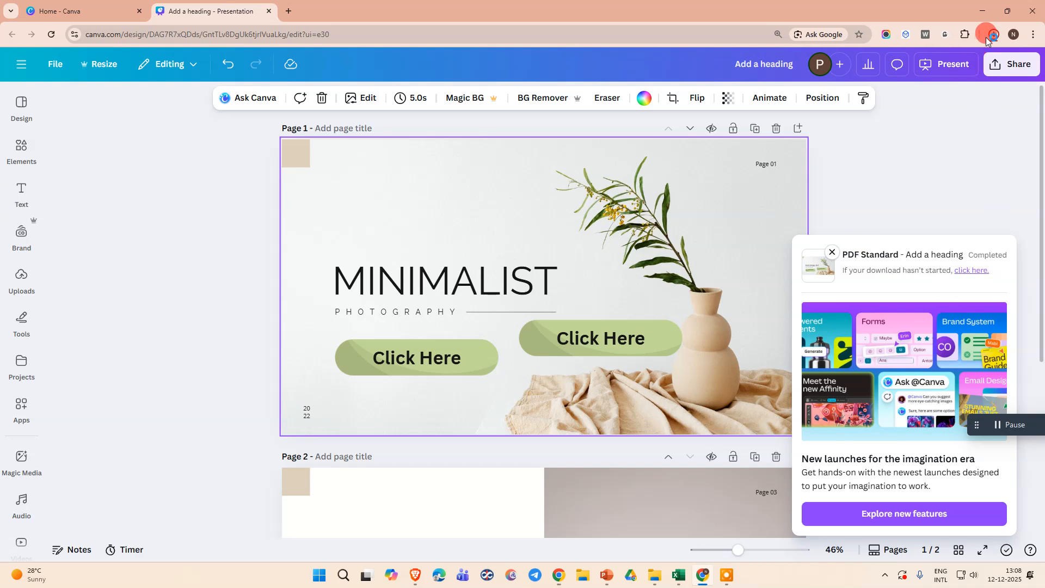
Open the downloaded PDF in Chrome and Adobe Acrobat, try the cover's Click Here link to page 2, and return to the cover.
left_click(875, 63)
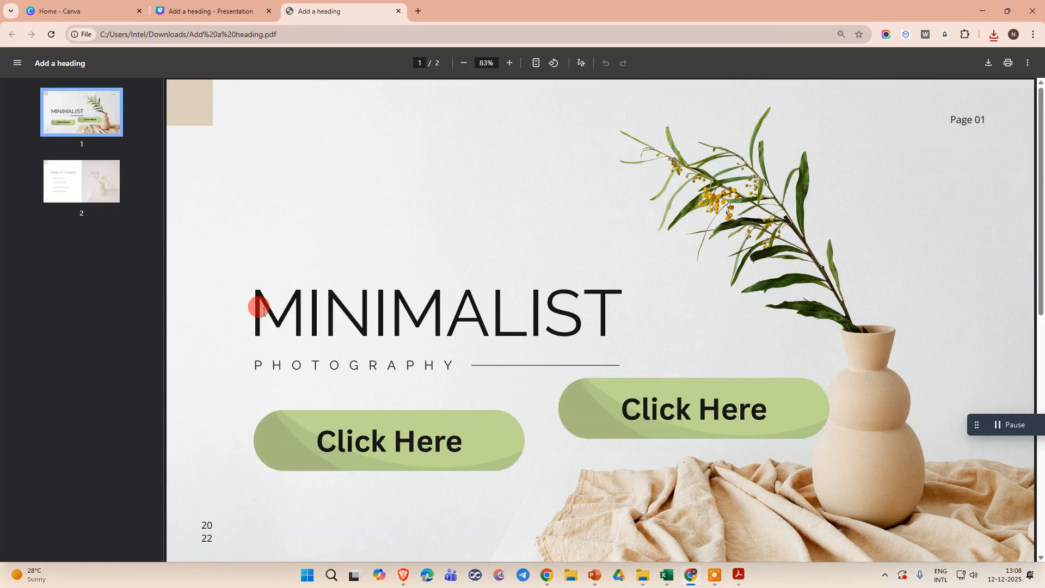
scroll(317, 330, "down", 2)
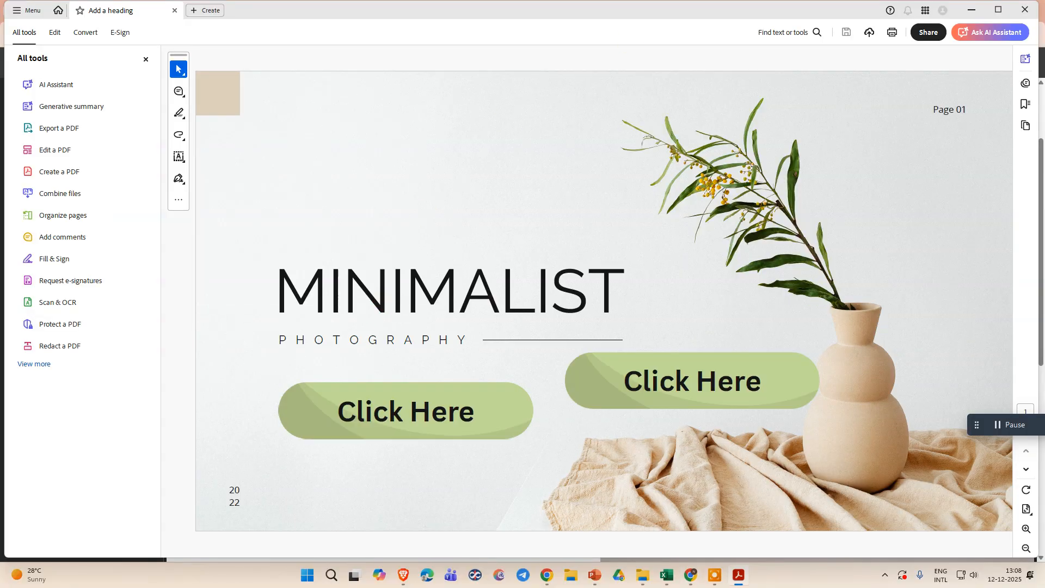
left_click(625, 394)
left_click(404, 409)
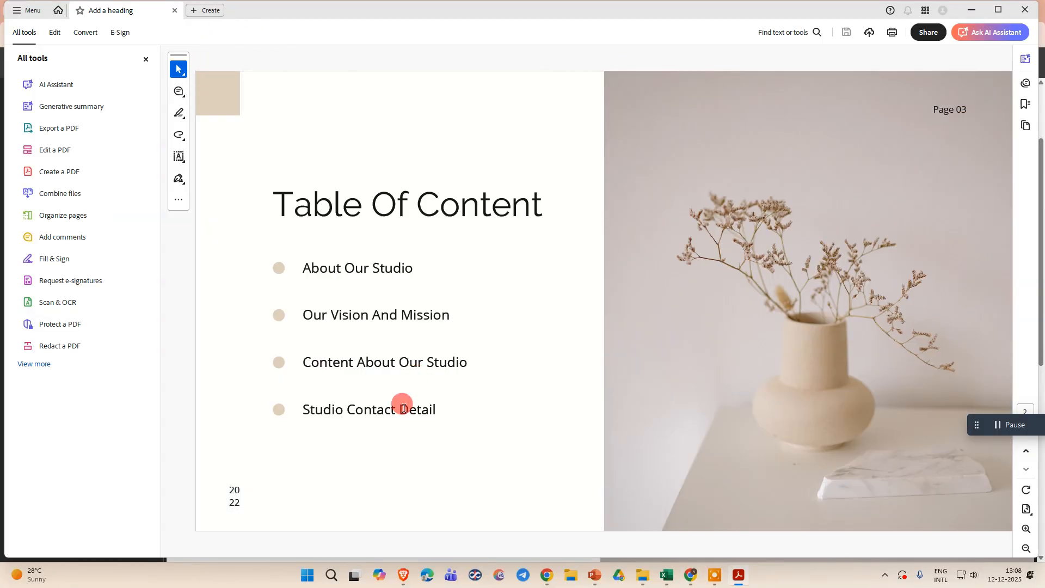
left_click(677, 254)
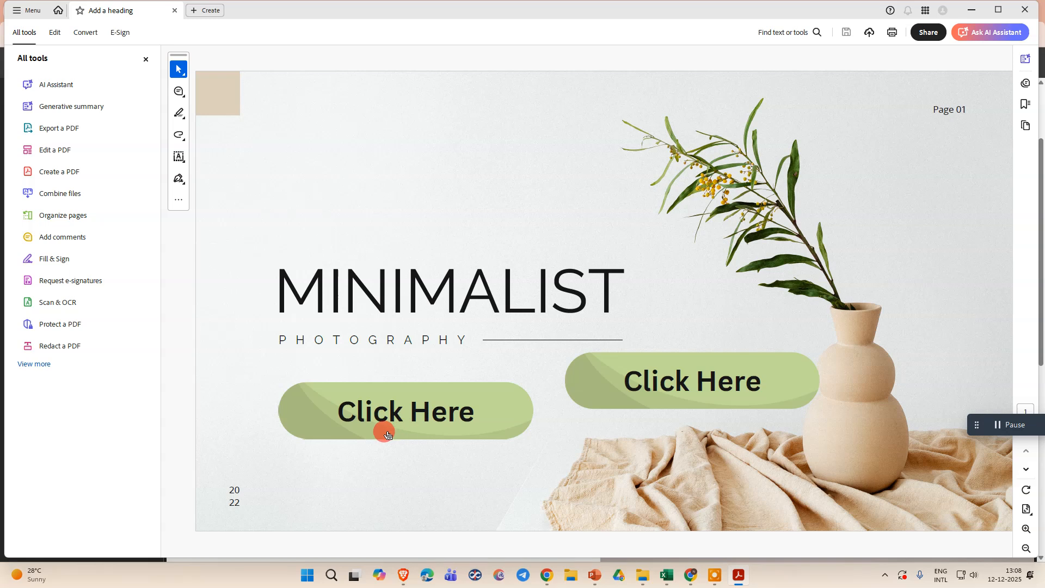
left_click(397, 412)
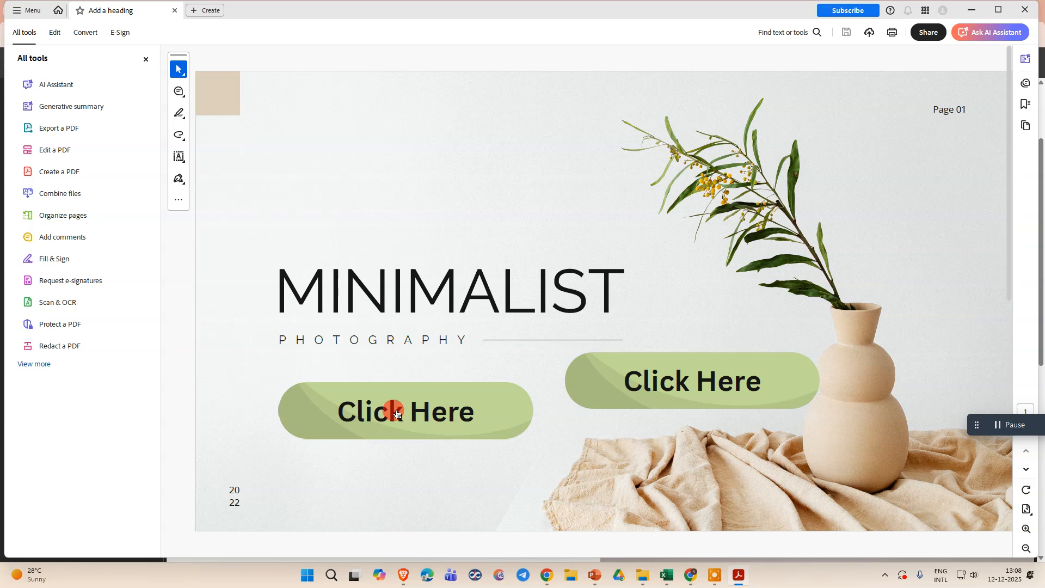
left_click(418, 422)
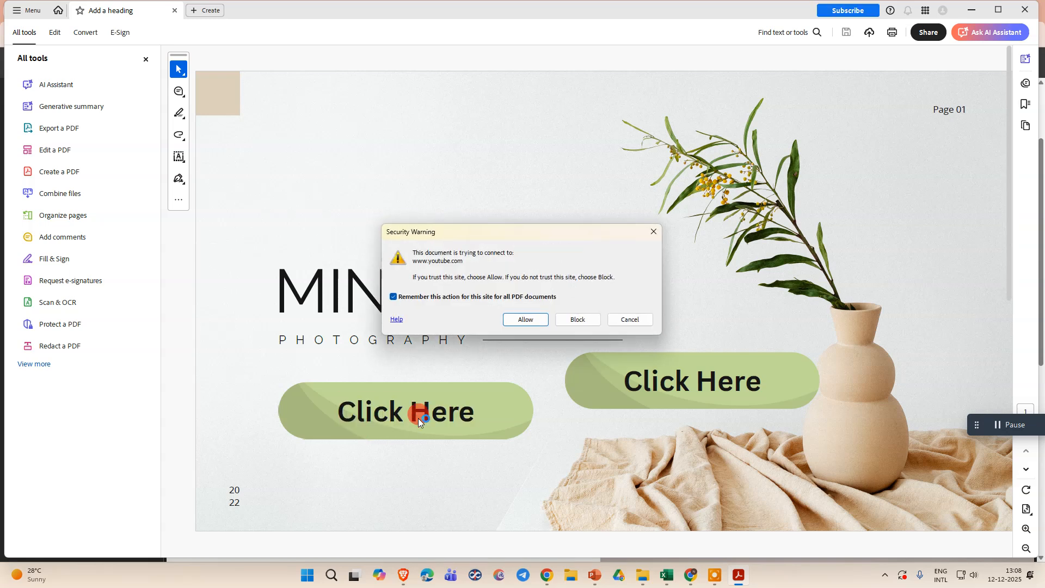
left_click(527, 326)
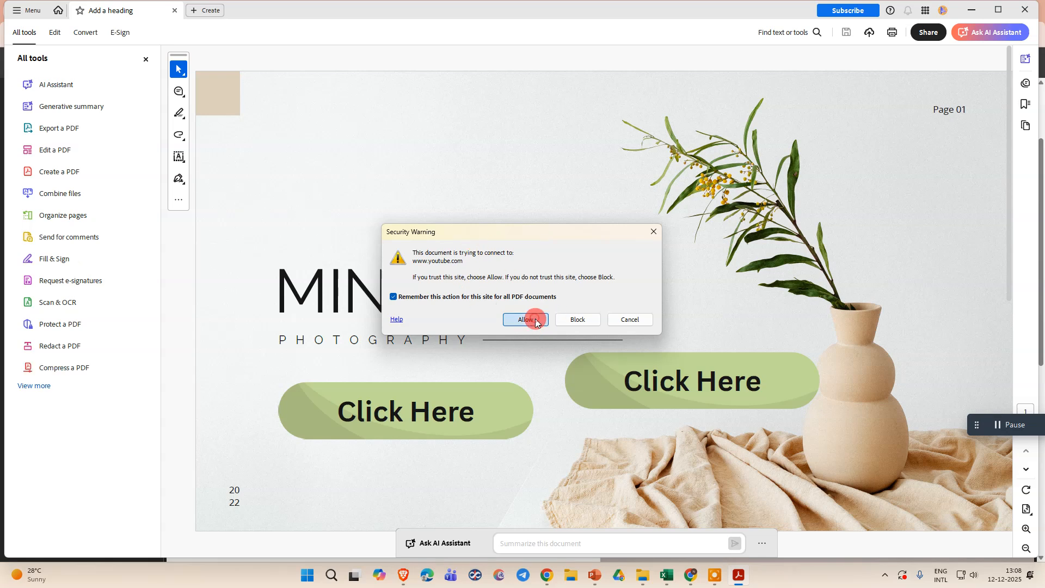
left_click(536, 322)
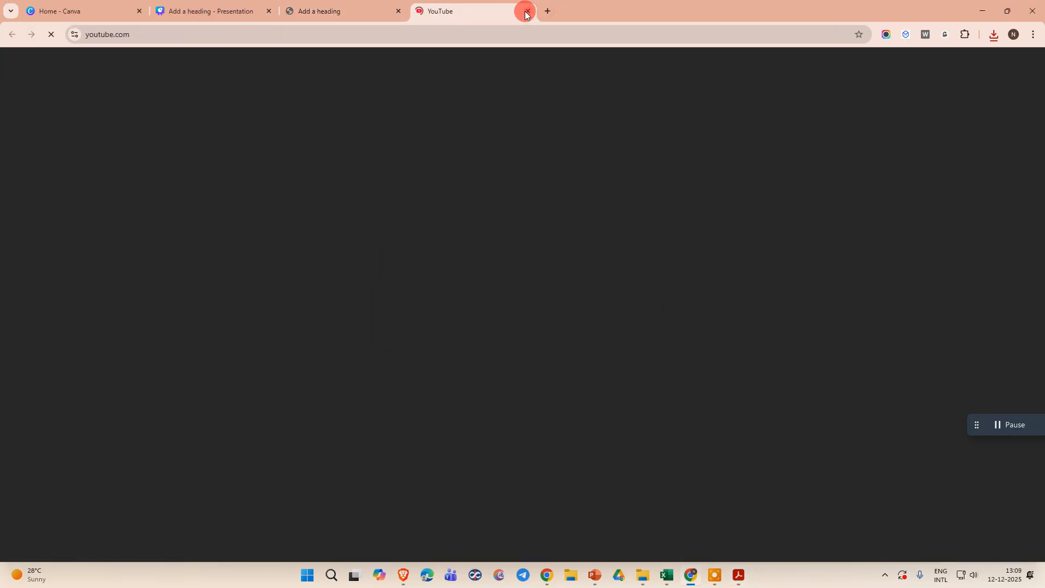
key("alt+Tab")
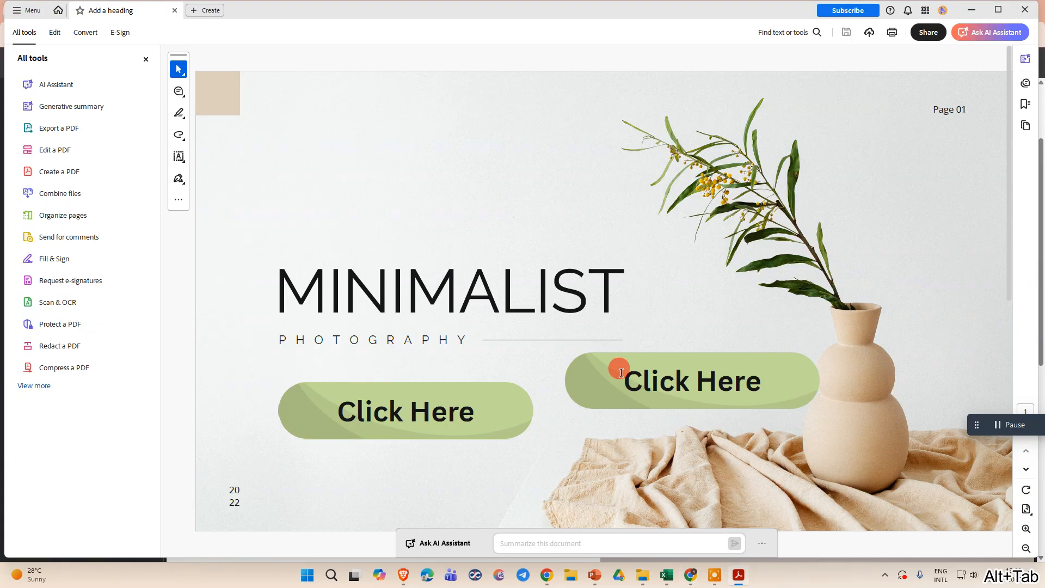
Test the upper Click Here button's page 2 link in Adobe Acrobat and in Chrome's PDF viewer, returning to the cover.
left_click(685, 388)
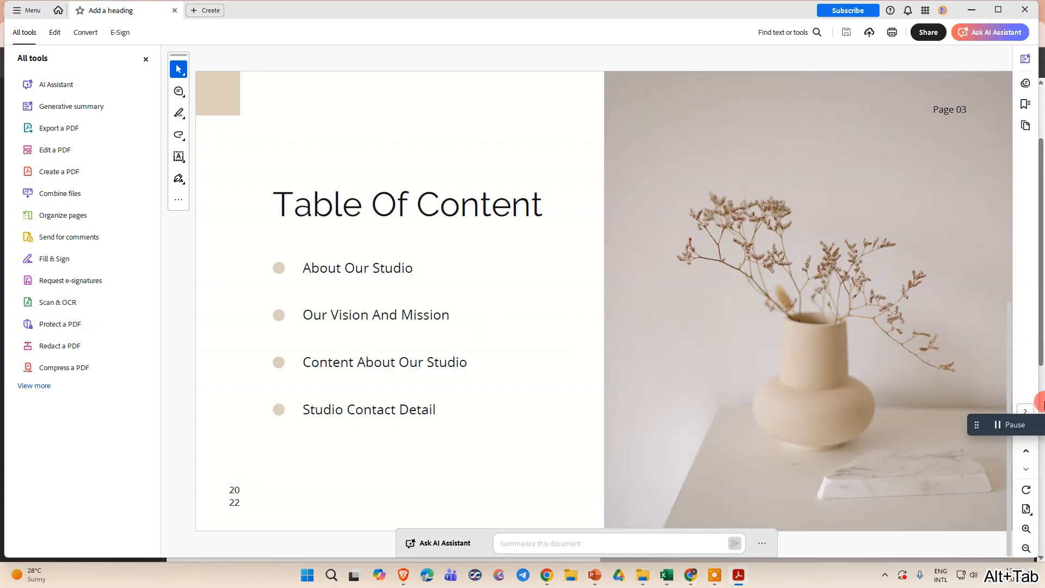
key("alt+Tab")
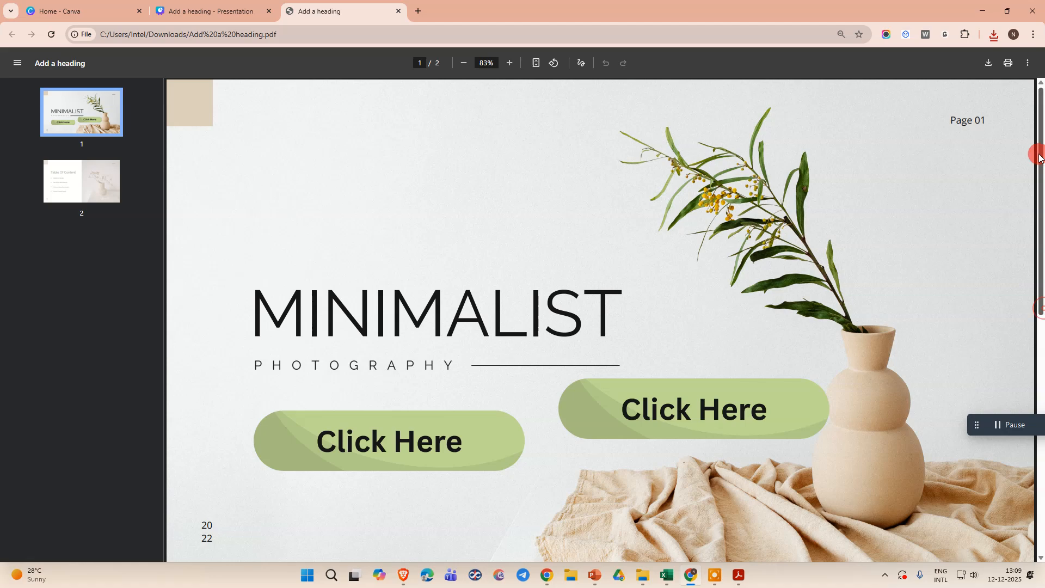
left_click(679, 409)
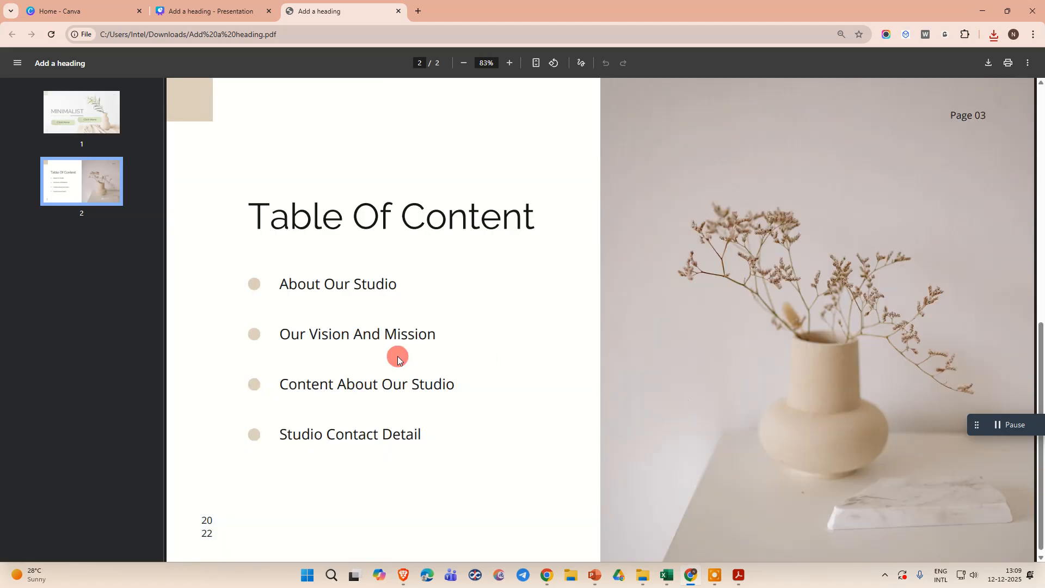
scroll(618, 392, "up", 10)
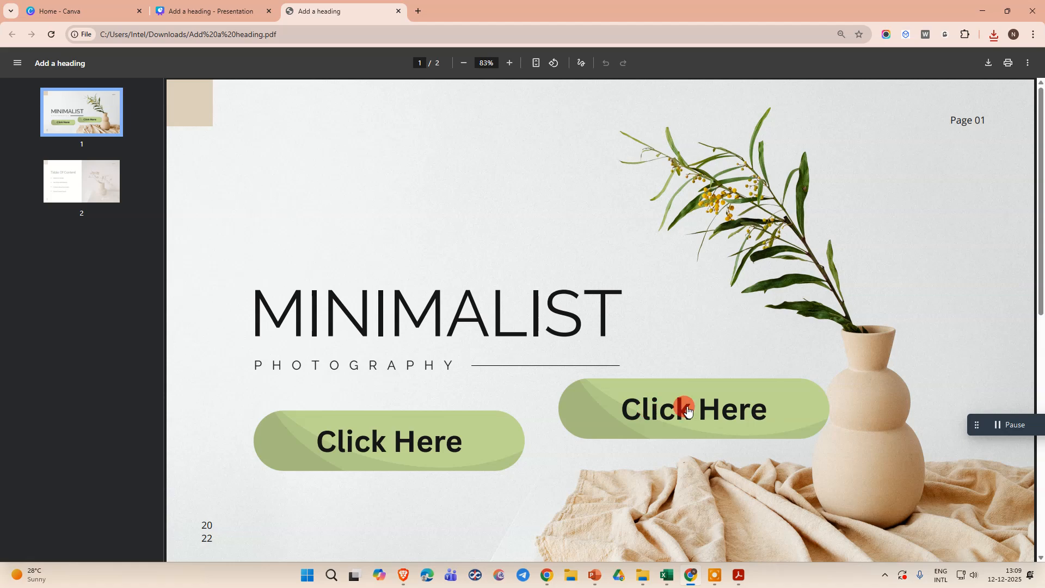
left_click(687, 412)
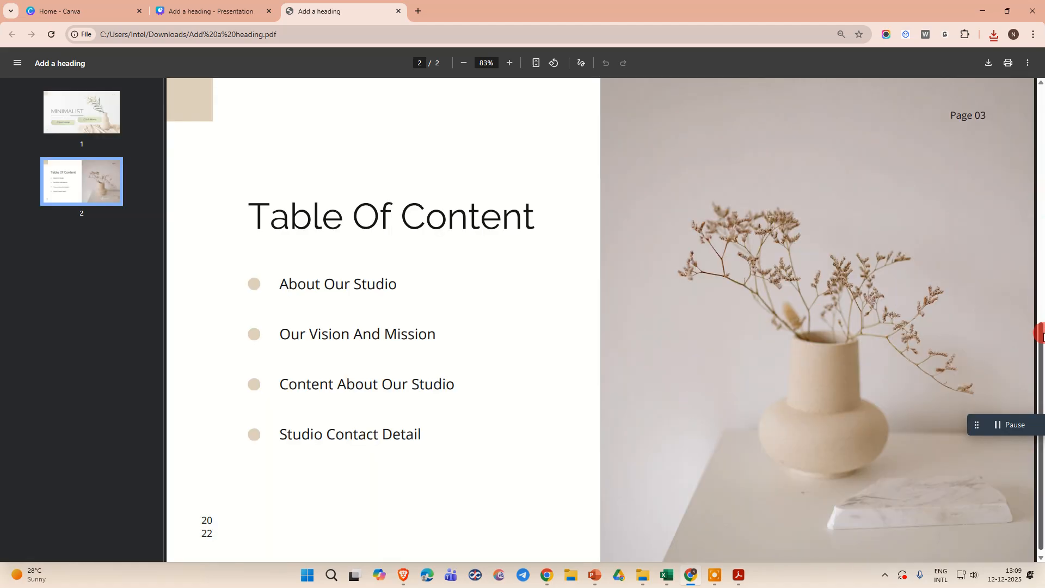
scroll(1024, 137, "up", 10)
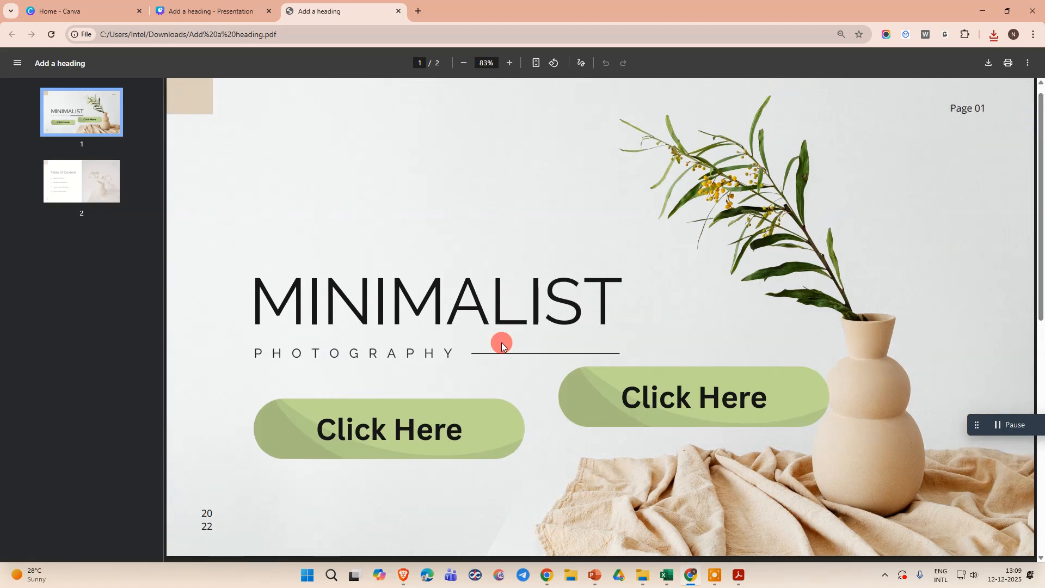